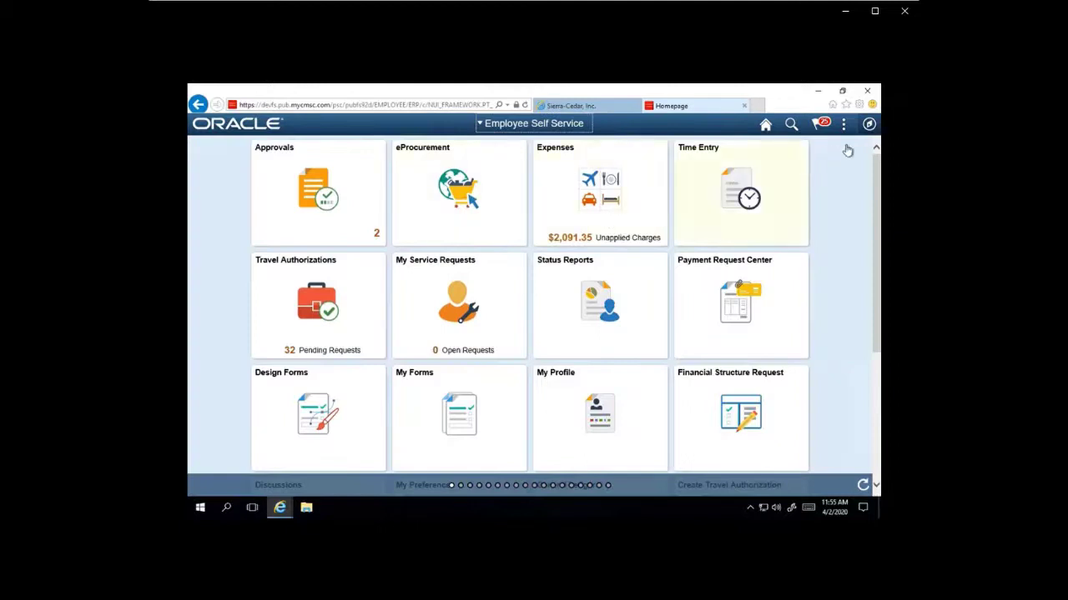
Step: Open the Test Group setup page of the SCI PTF Work Bench through the Navigator
click(869, 124)
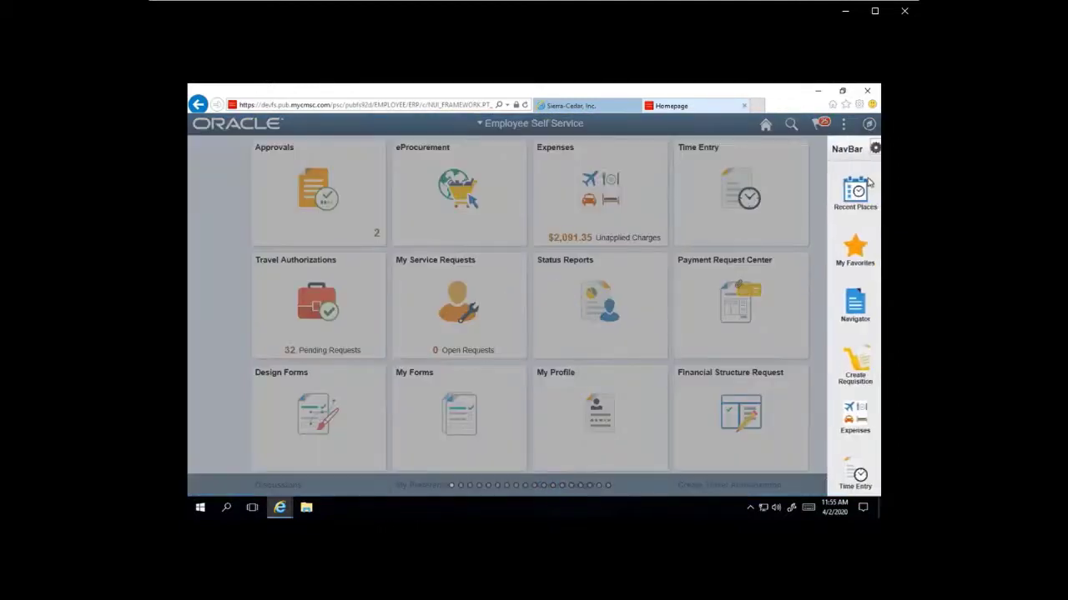
click(852, 302)
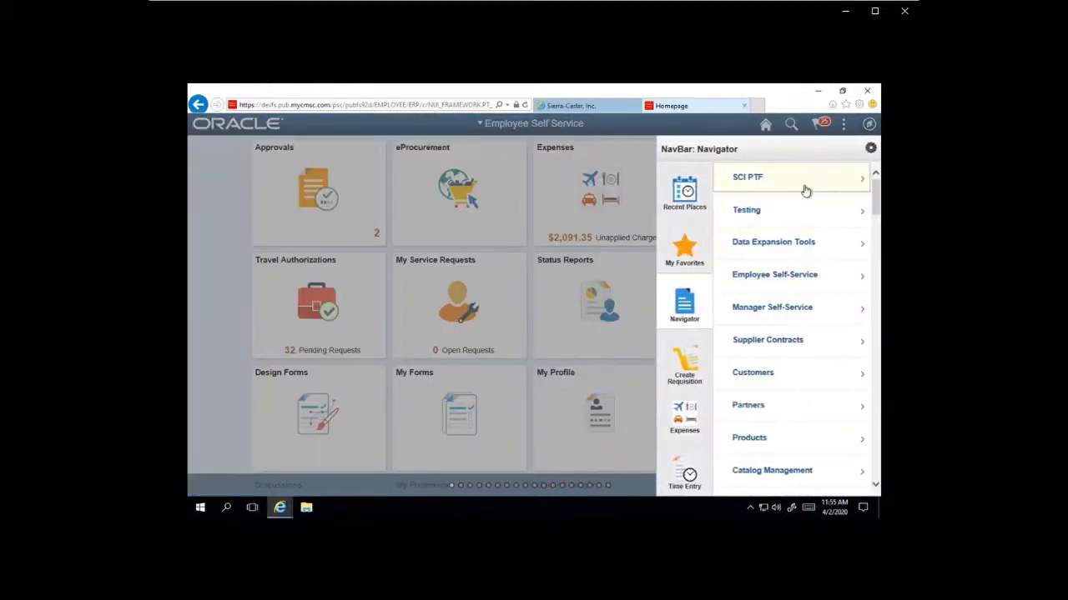
click(805, 191)
click(806, 202)
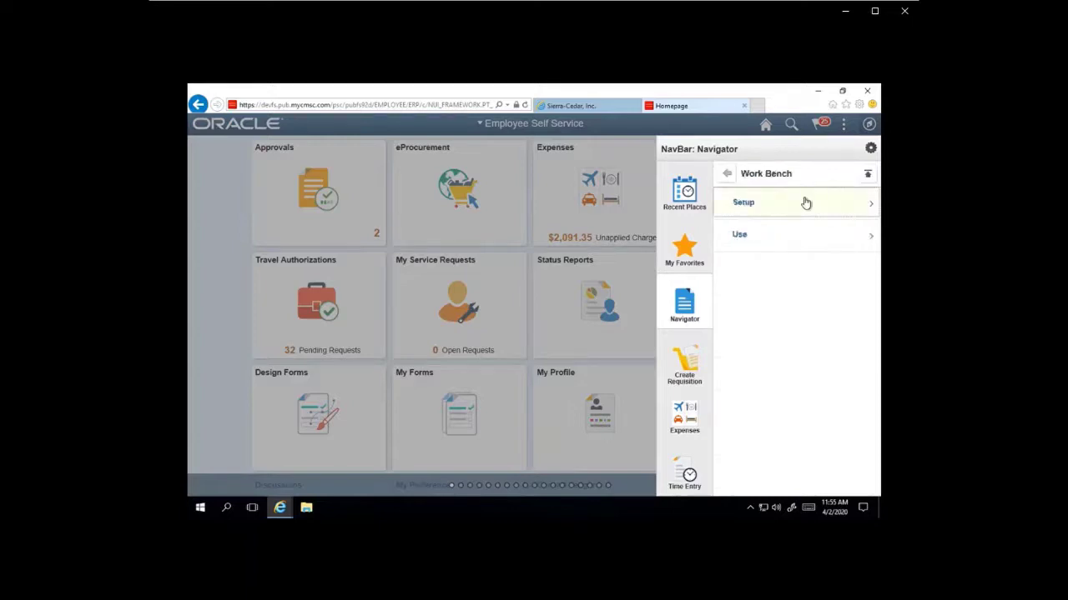
click(806, 203)
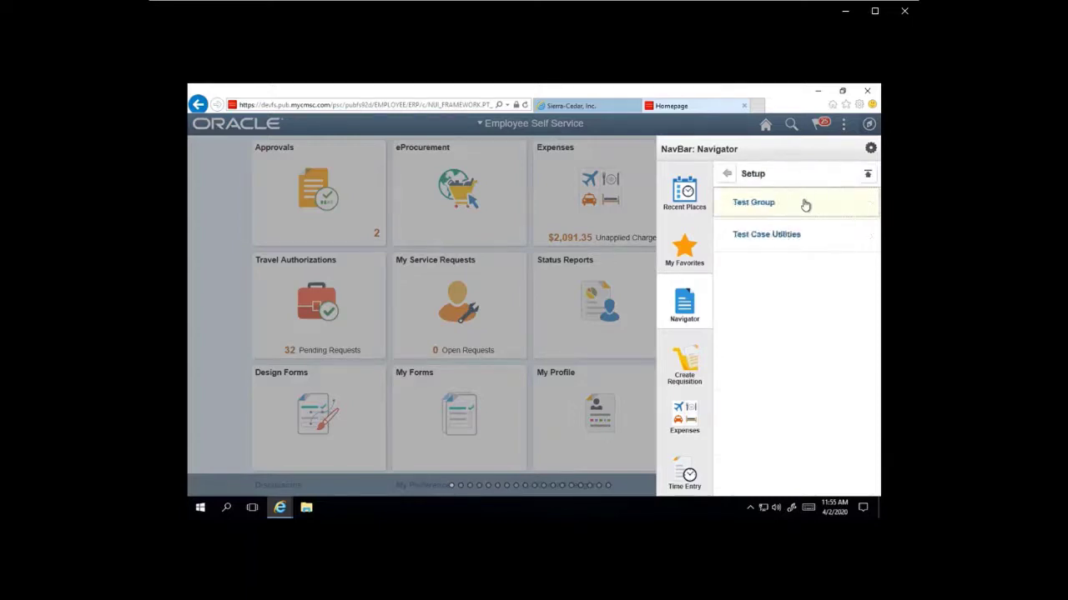
click(806, 203)
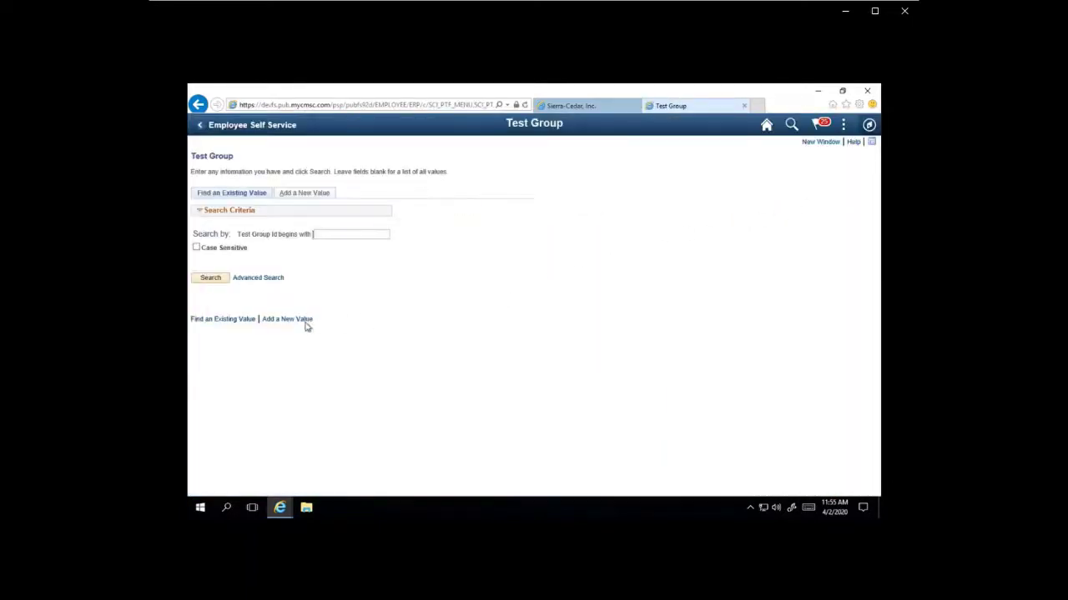
Step: Add a new test group with the ID PLD_FIN_DEMO
click(300, 321)
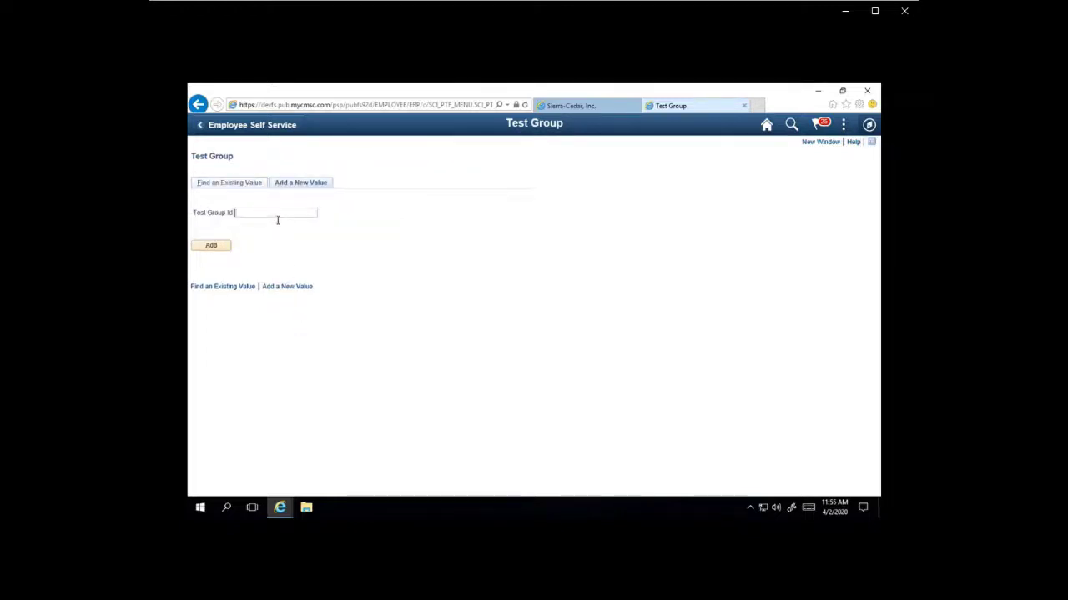
text(PLD_FIN_DEMO)
click(222, 247)
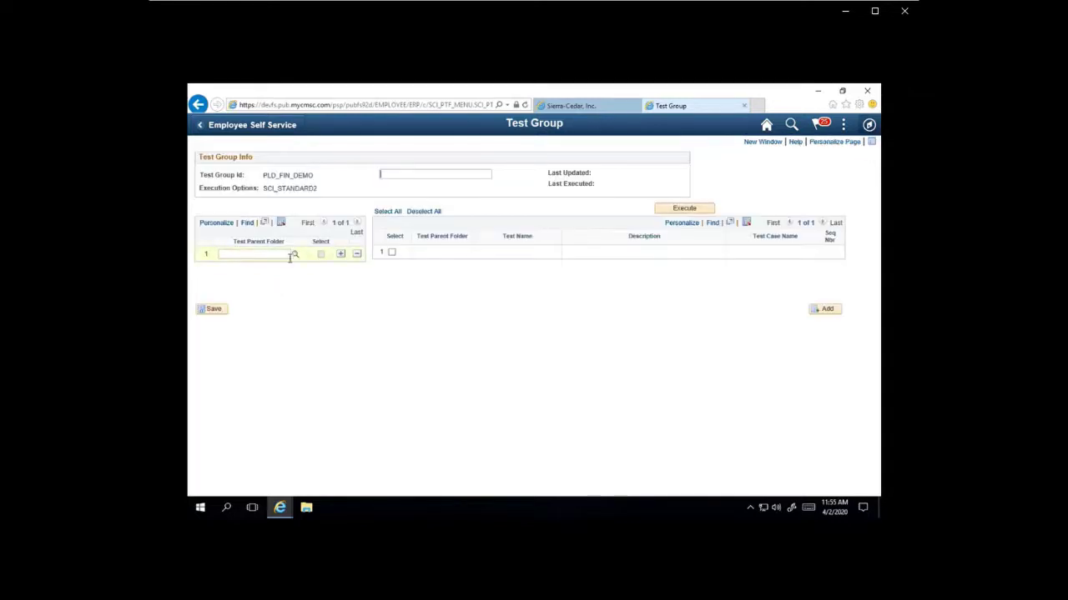
Step: Set the test parent folder to \SCI PTF Scripts\General Ledger\GL_LIBRARY and select it to list its tests
click(296, 255)
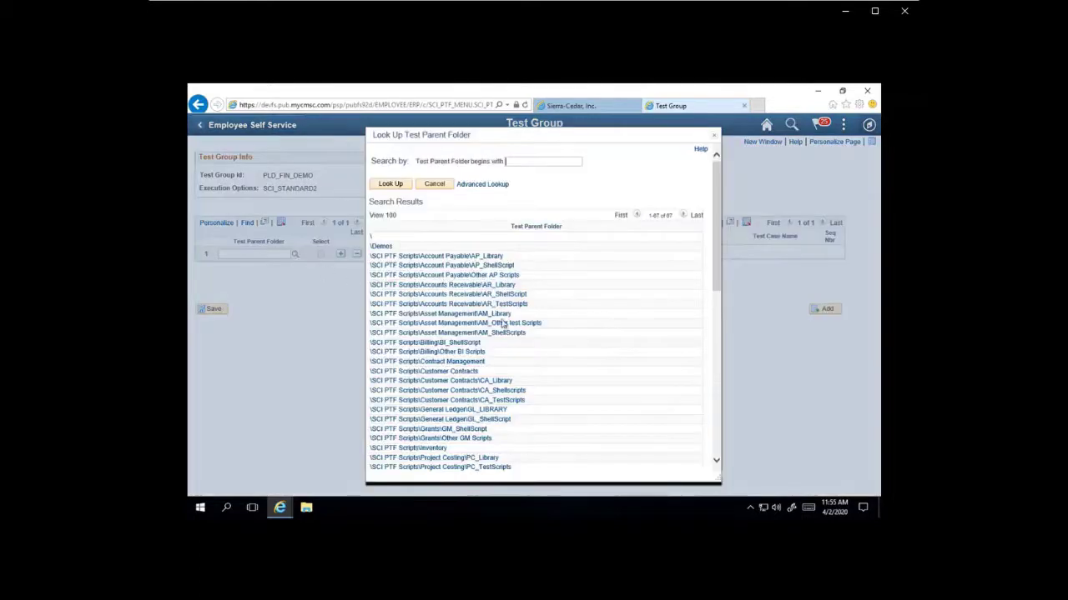
scroll(721, 253, down, 1)
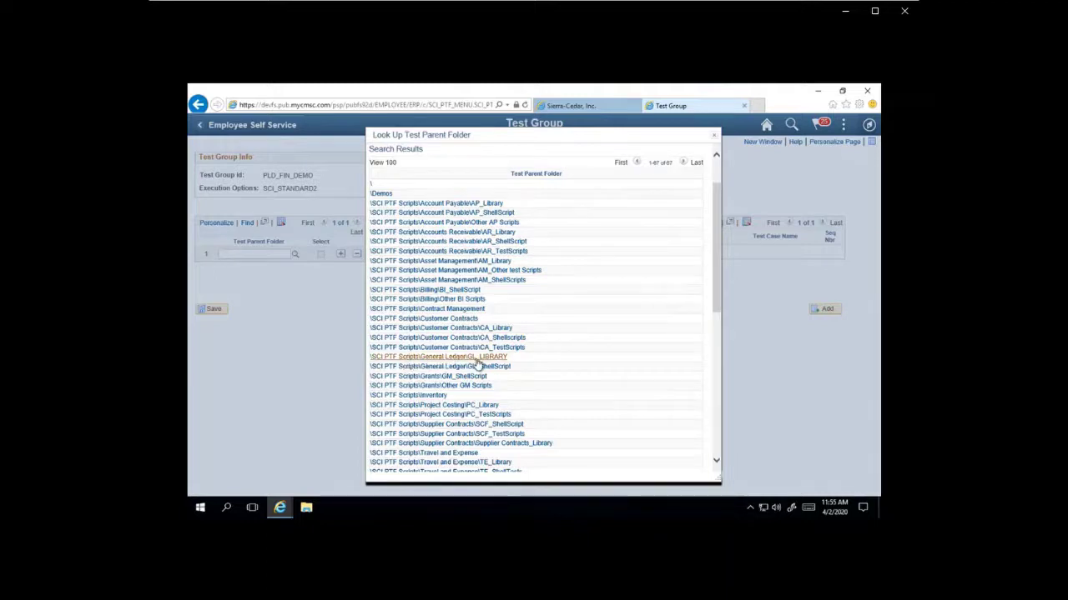
click(477, 358)
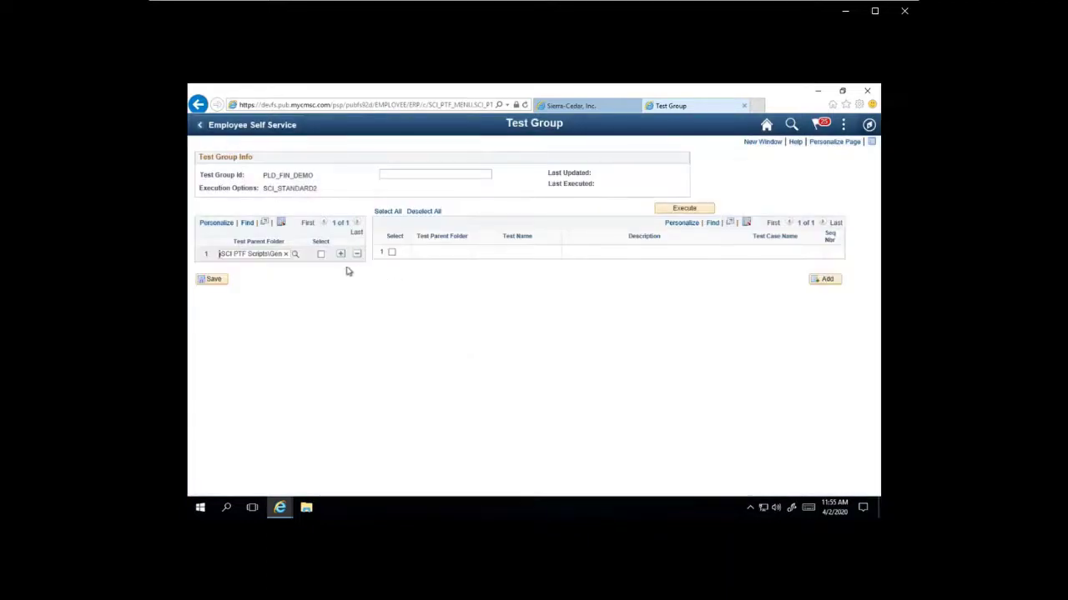
click(321, 257)
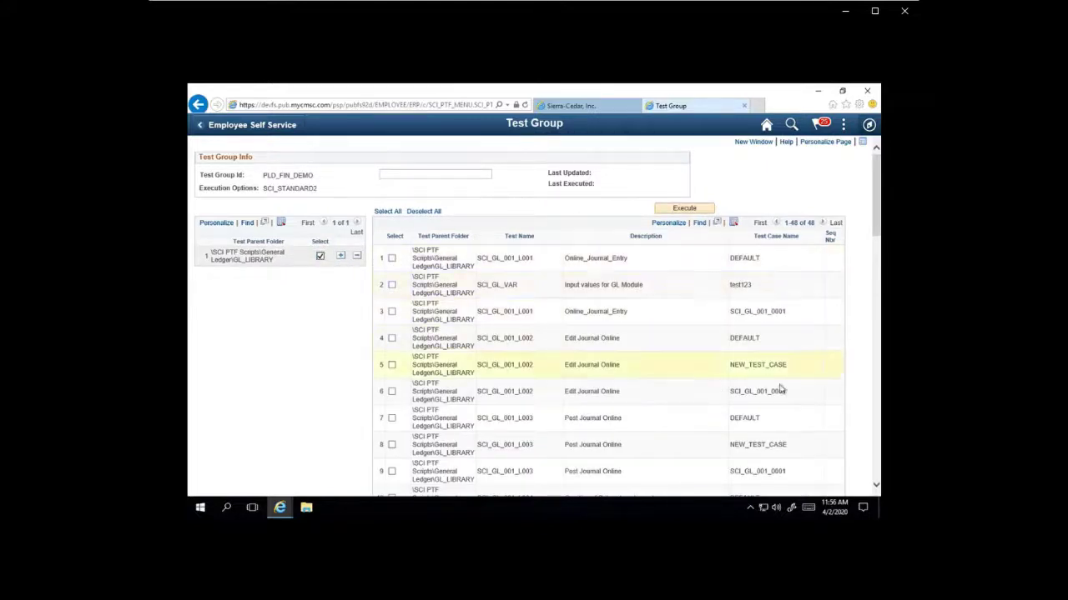
Step: Select the DEFAULT test cases of SCI_GL_001_L001, SCI_GL_001_L002 and SCI_GL_001_L005, and save the test group
click(877, 402)
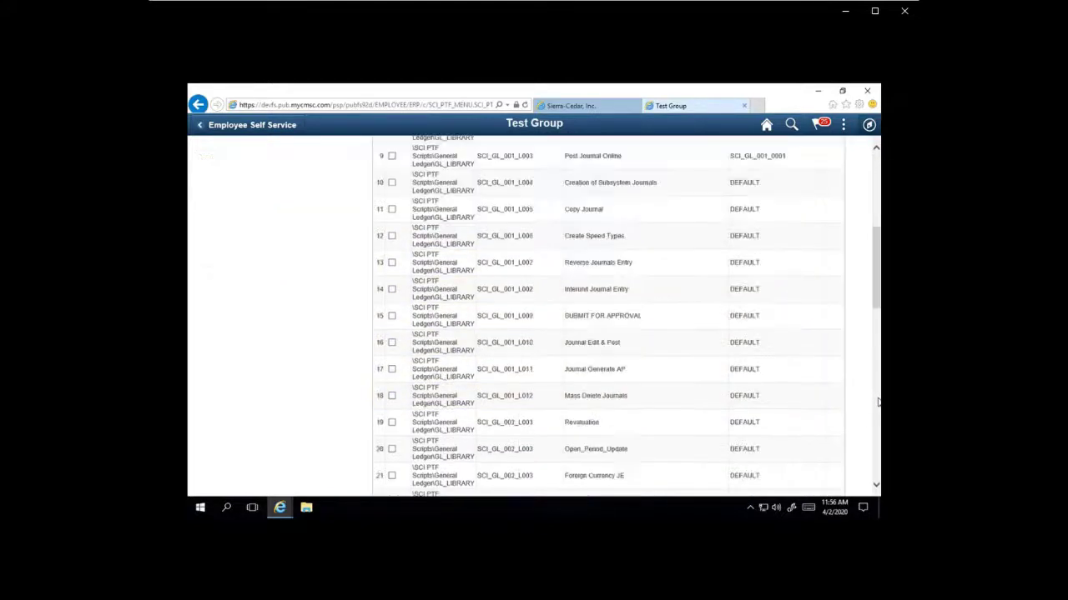
click(877, 402)
click(878, 405)
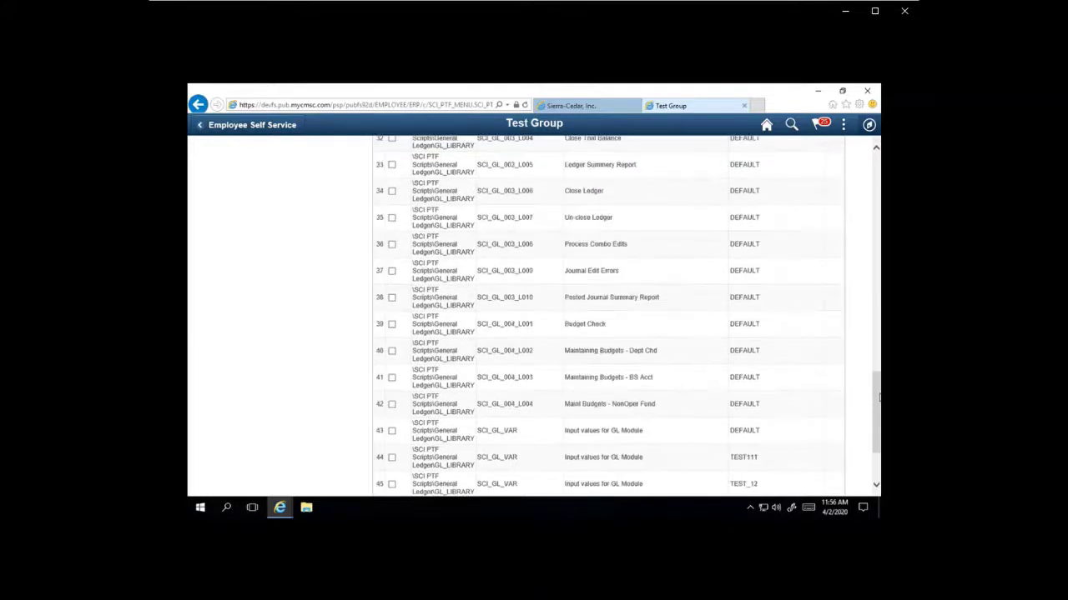
click(877, 173)
click(877, 173)
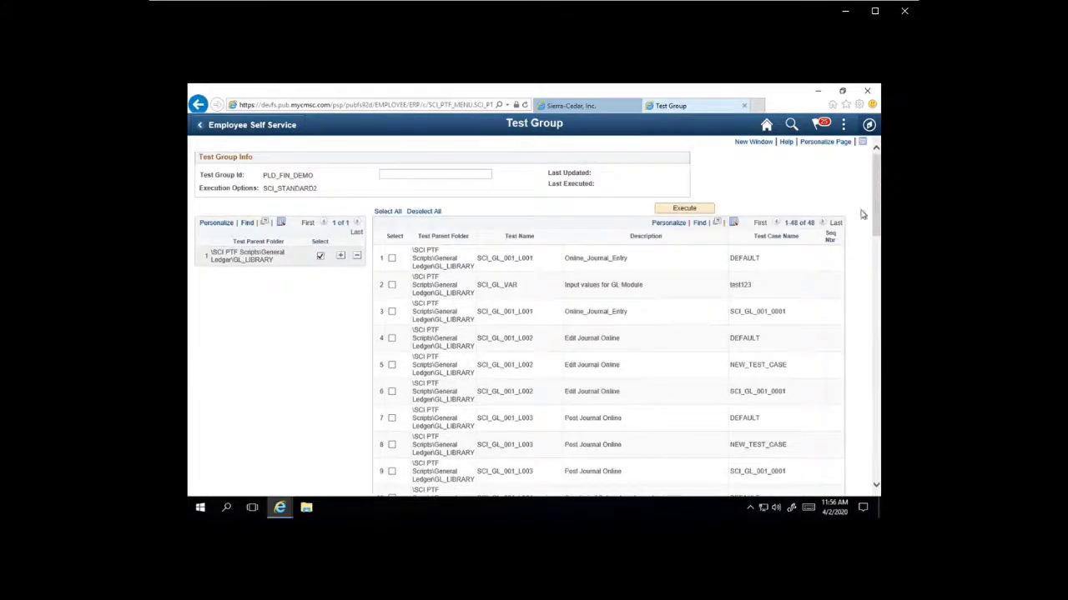
click(392, 260)
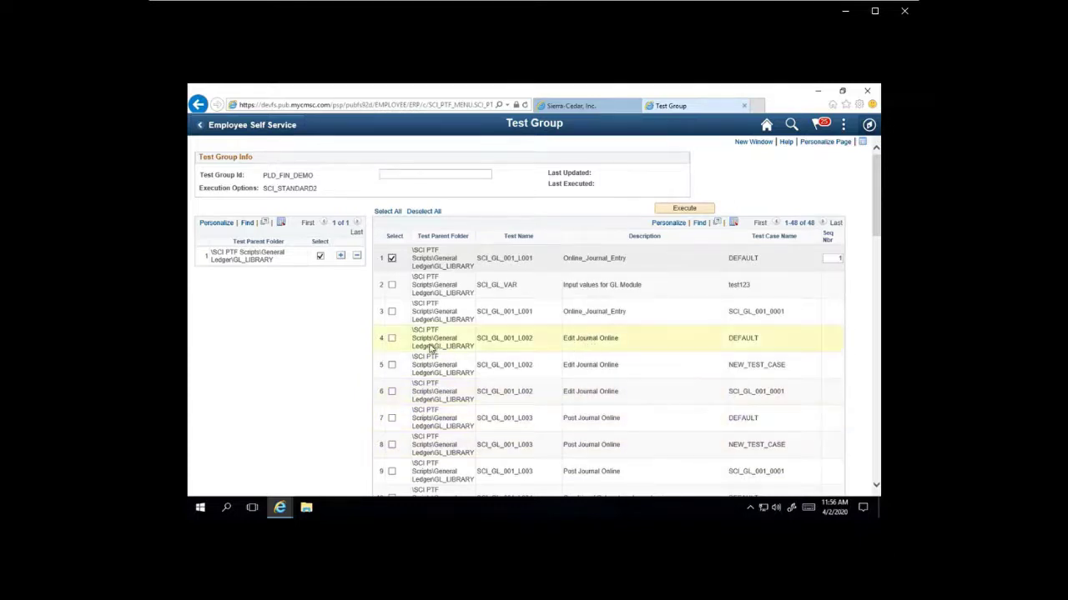
click(392, 340)
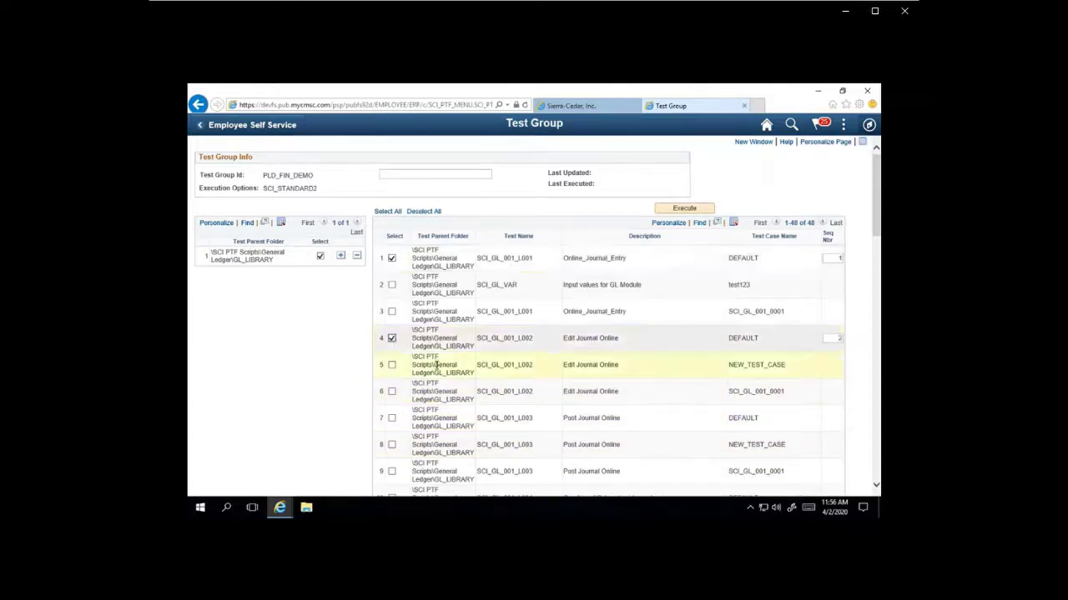
scroll(436, 364, down, 3)
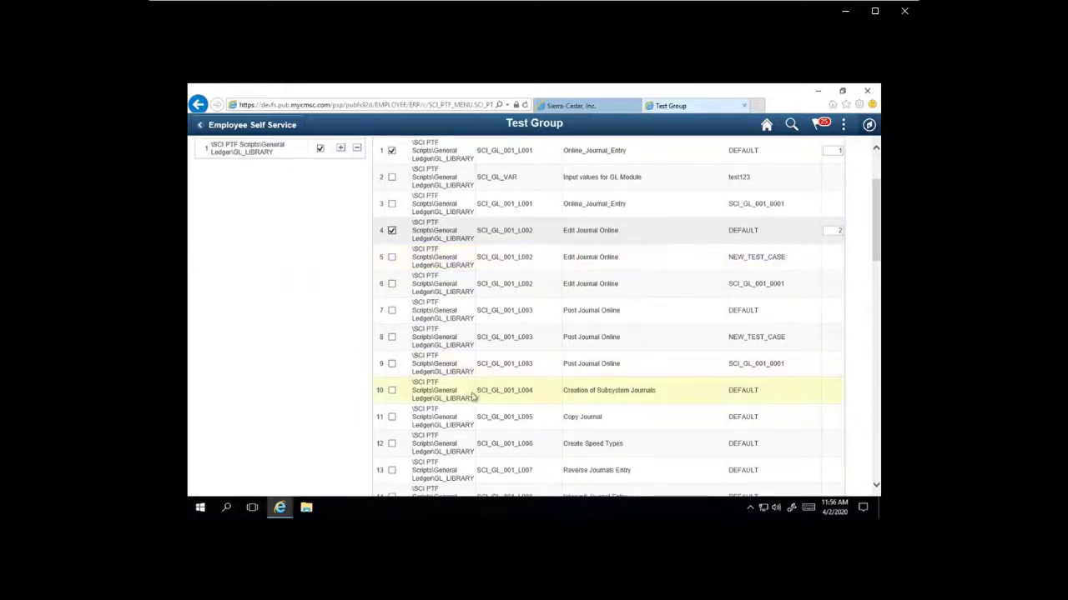
click(394, 419)
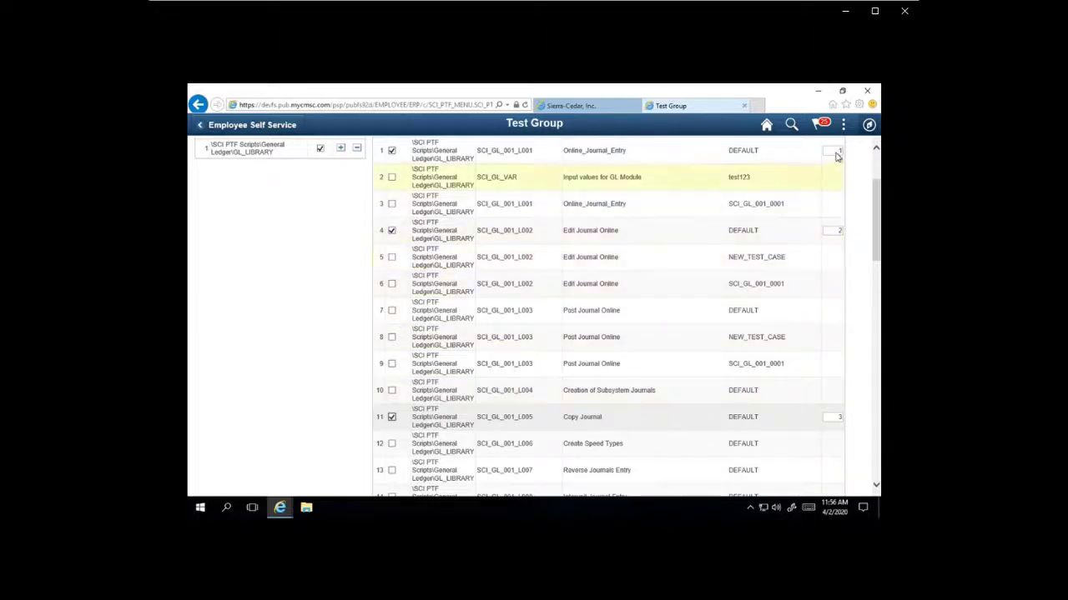
drag(877, 201, 878, 417)
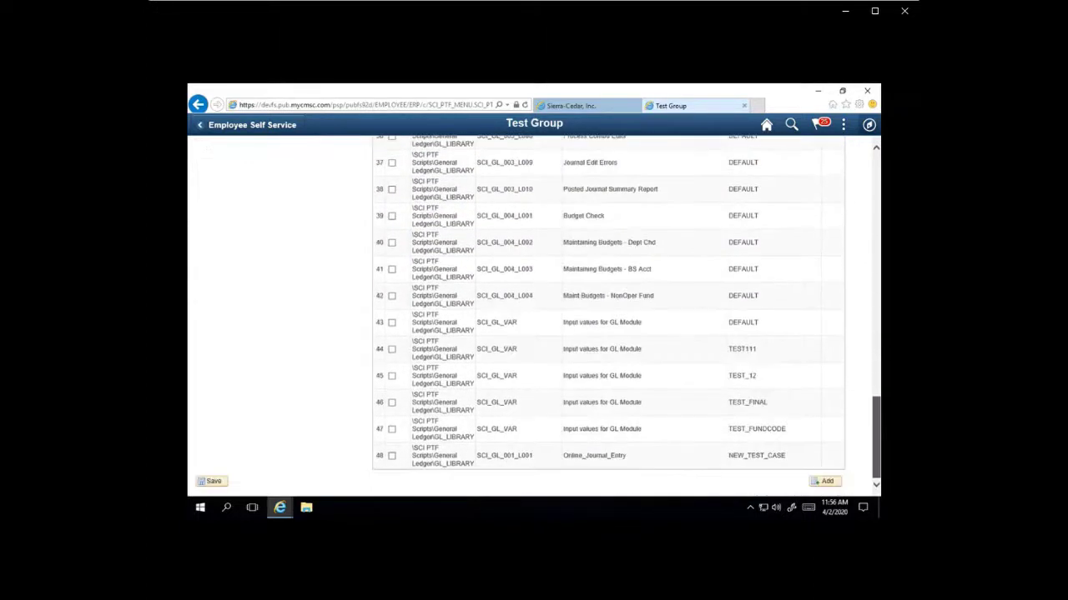
click(213, 481)
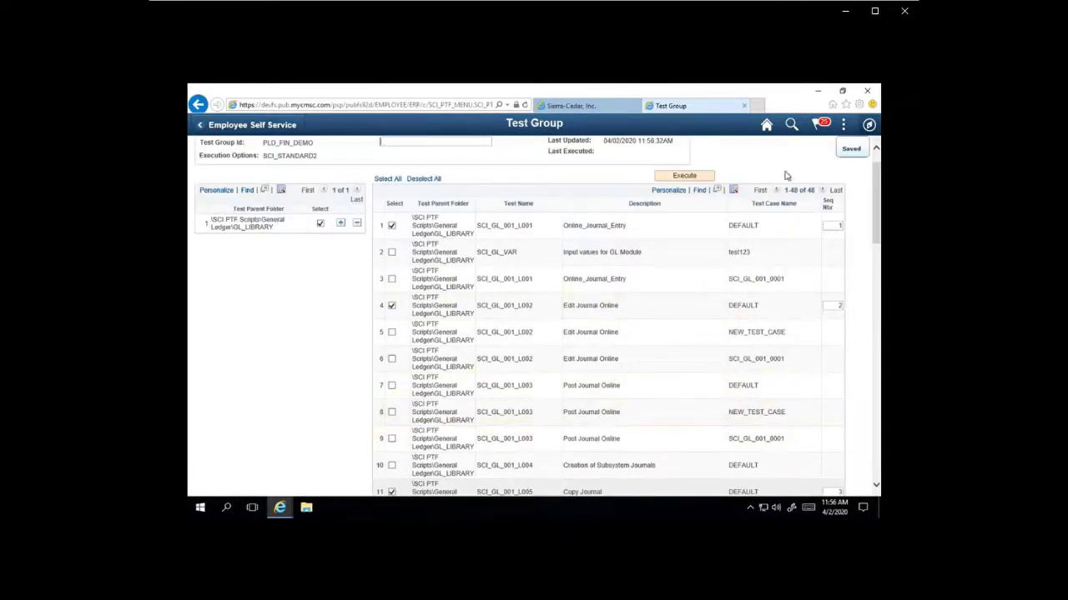
Step: Execute the PLD_FIN_DEMO test group, agreeing to the run and entering the account password
click(676, 178)
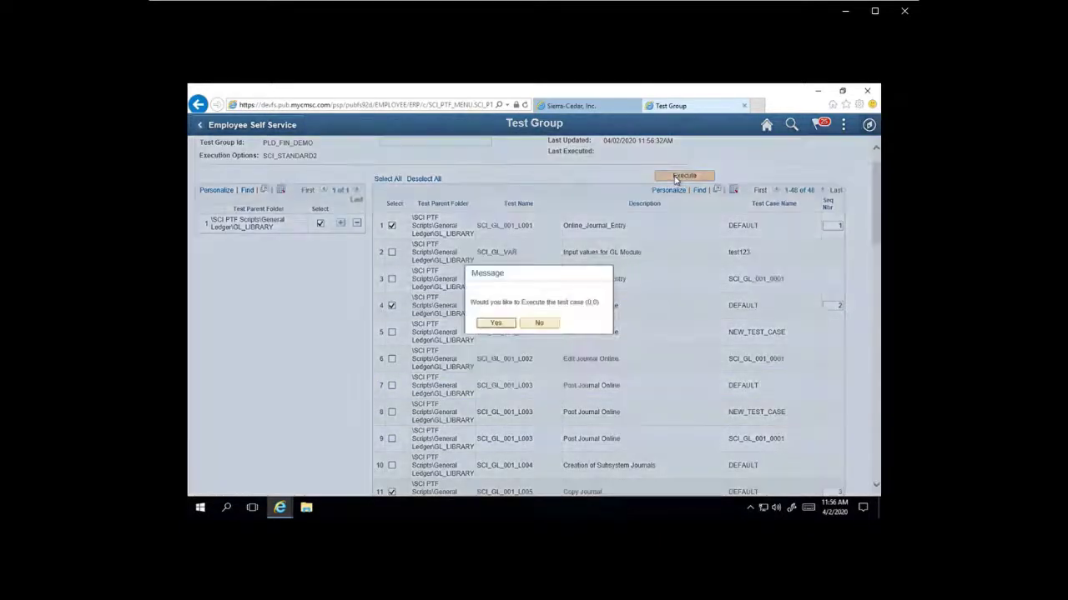
click(495, 324)
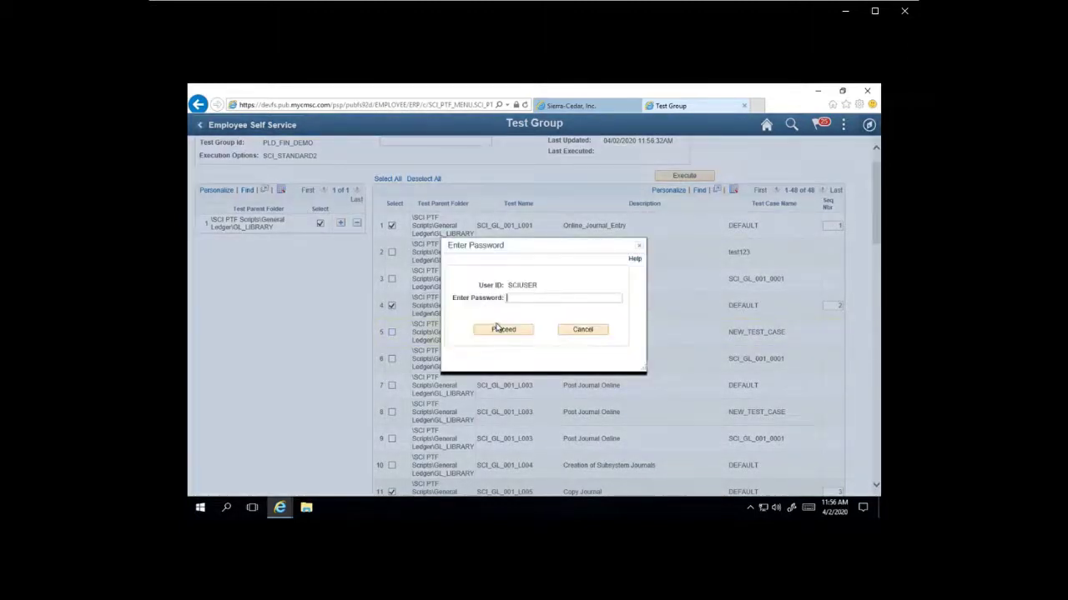
text(*)
click(497, 328)
click(477, 323)
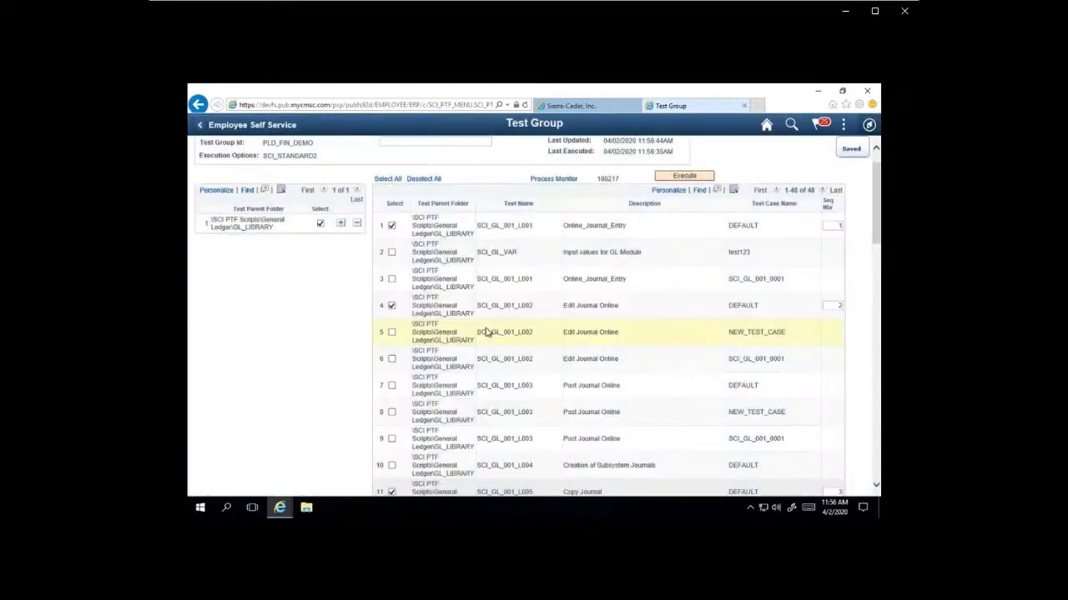
Step: Open the Process Monitor for the test group run and refresh the run status of its SCI_PTF_EXE process
click(574, 182)
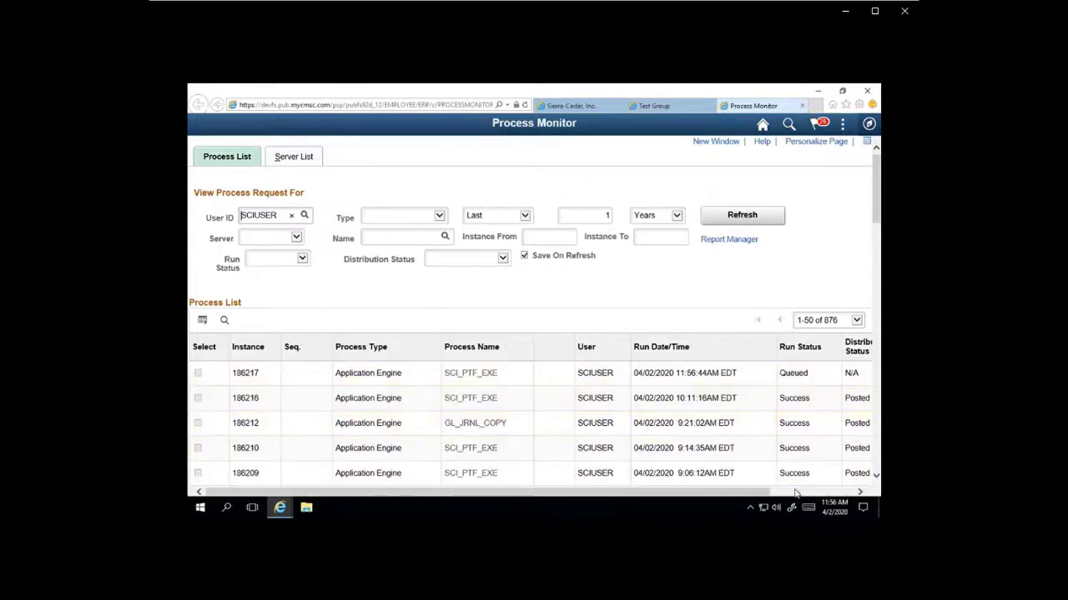
drag(764, 493, 852, 491)
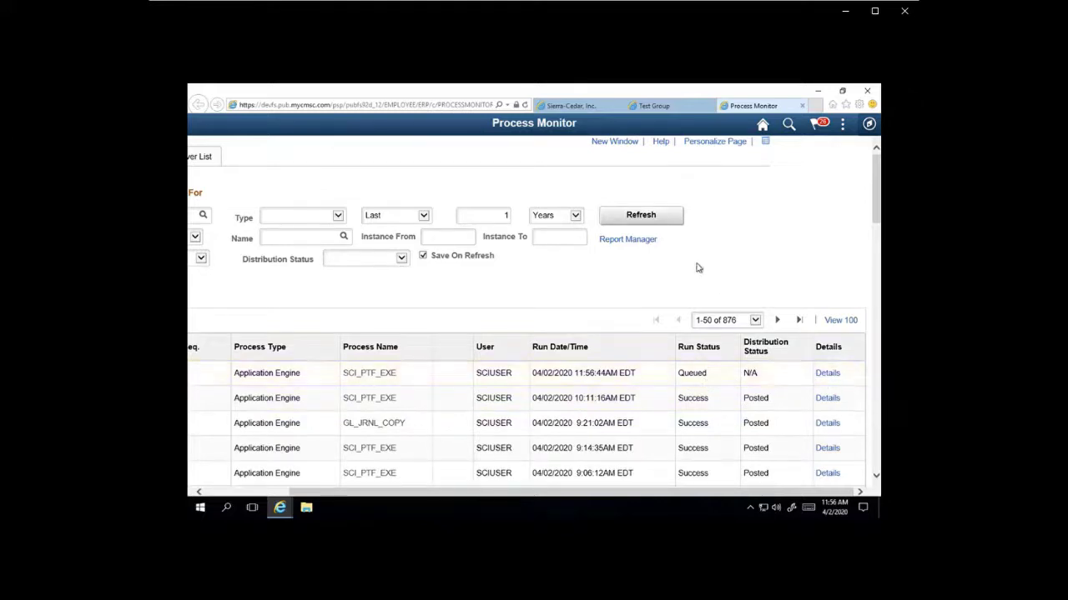
click(649, 218)
click(649, 217)
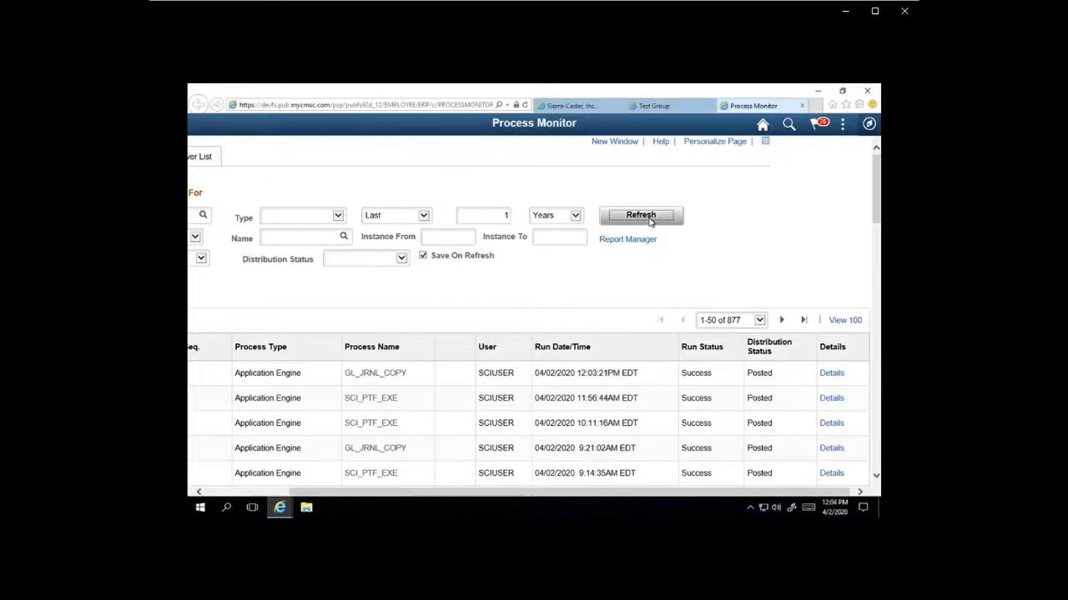
Step: Review the message log in the process details of the 11:56:44AM SCI_PTF_EXE run, and return to the details
click(833, 399)
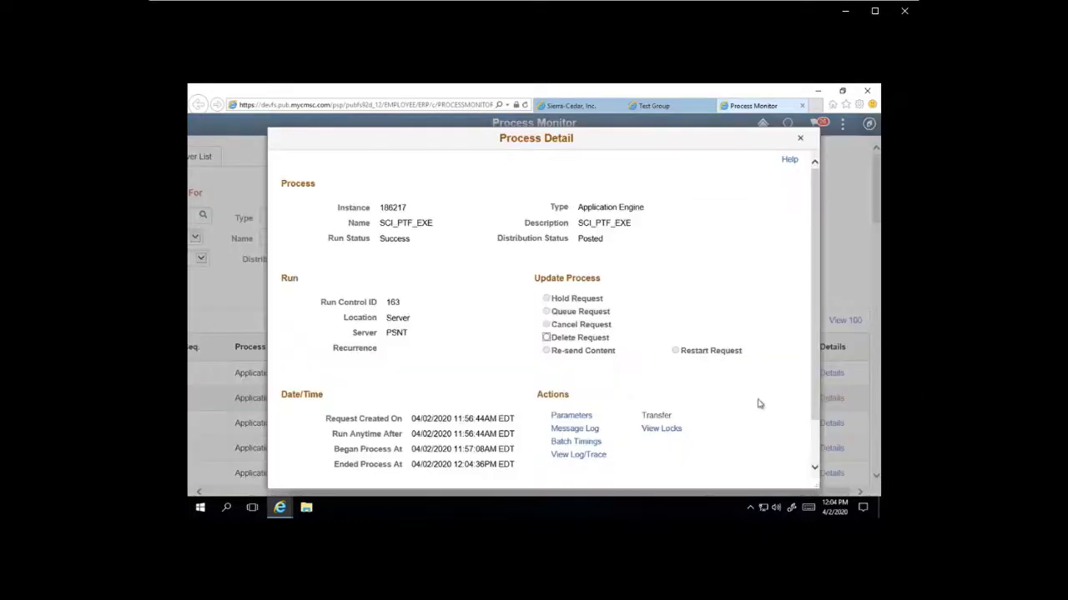
click(589, 433)
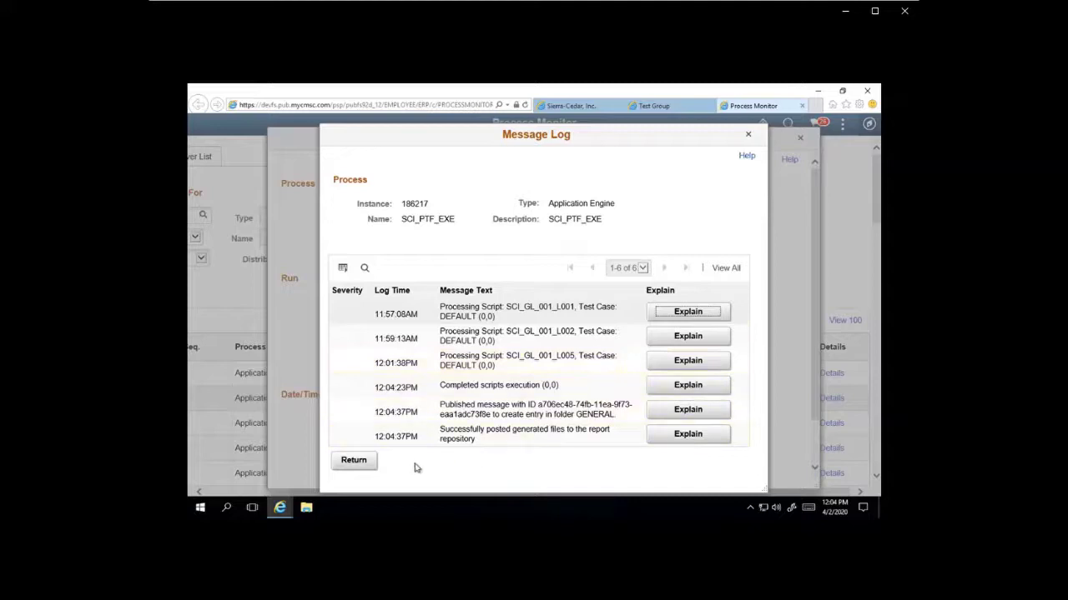
click(369, 464)
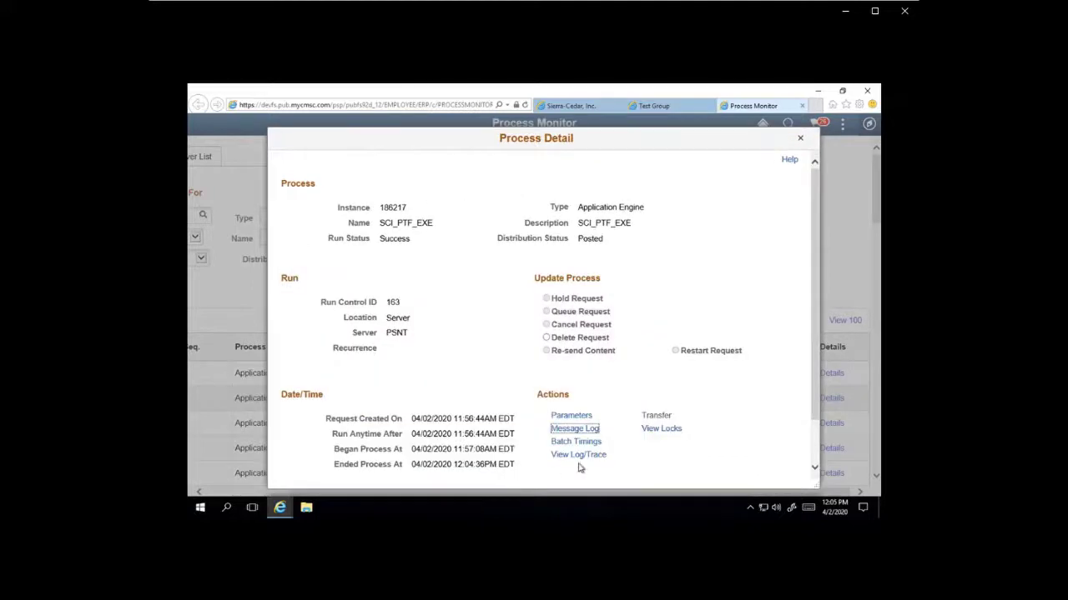
Step: View the log file AE_SCI_PTF_EXE_186217.log of the SCI_PTF_EXE run, then close the log and the process details
click(596, 457)
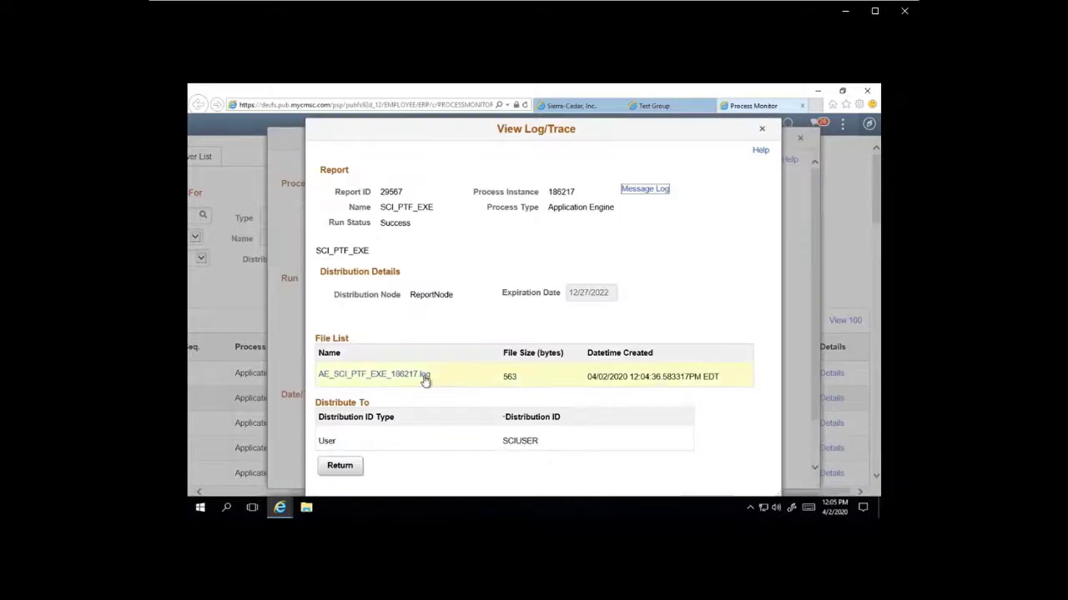
click(373, 374)
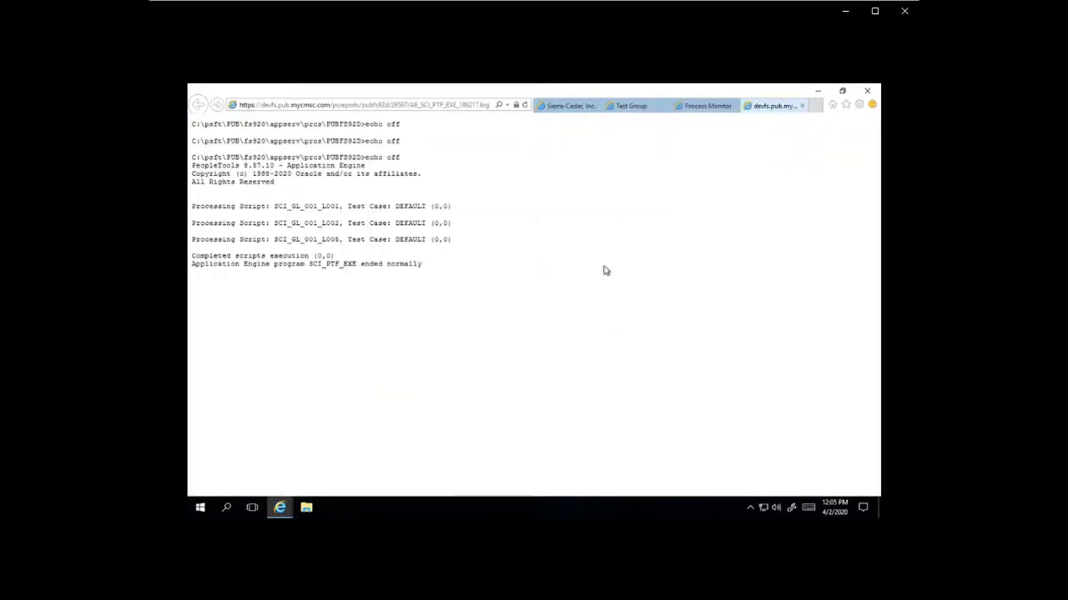
click(801, 106)
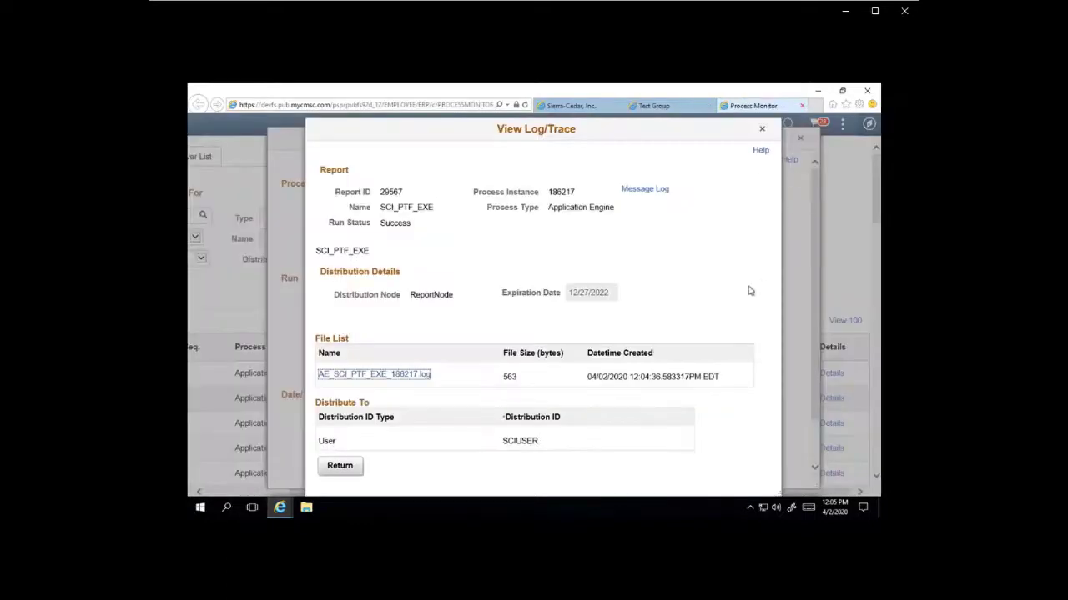
click(762, 130)
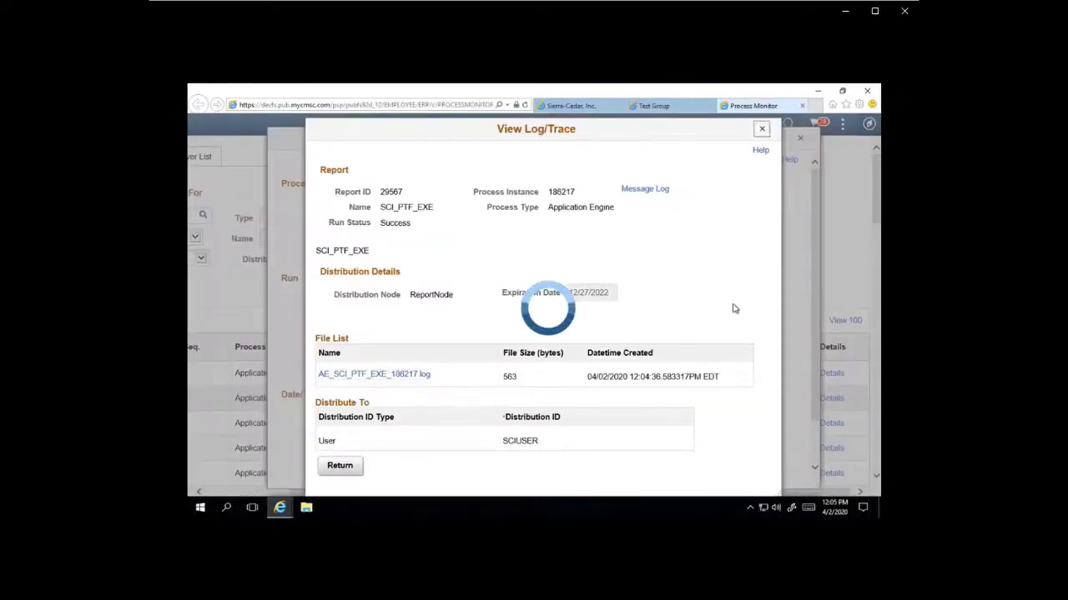
click(801, 140)
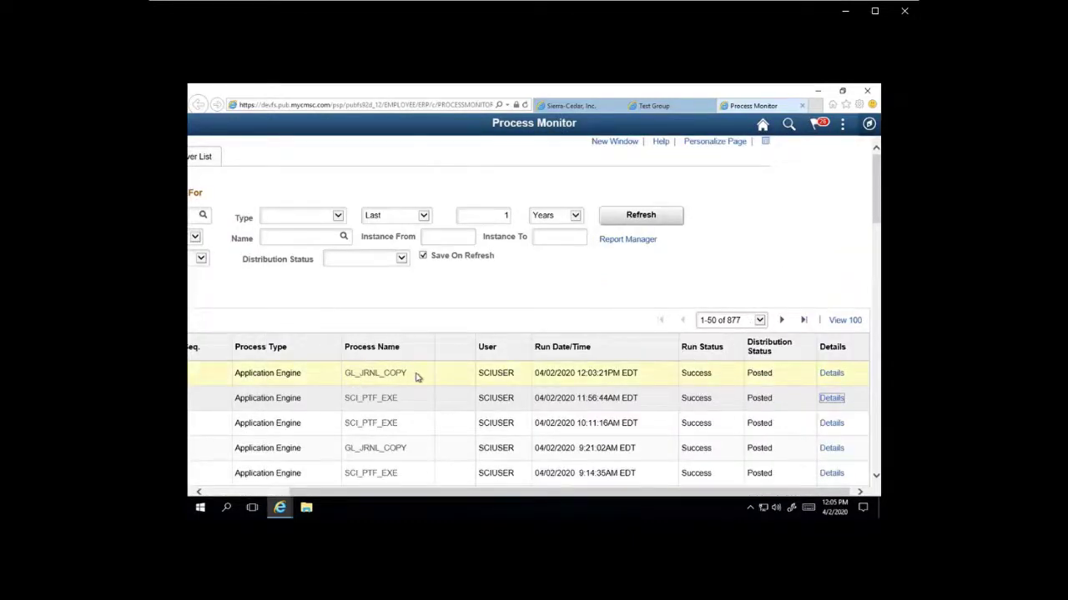
Step: Review the message log in the process details of the 12:03:21PM GL_JRNL_COPY run, and return to the details
click(831, 375)
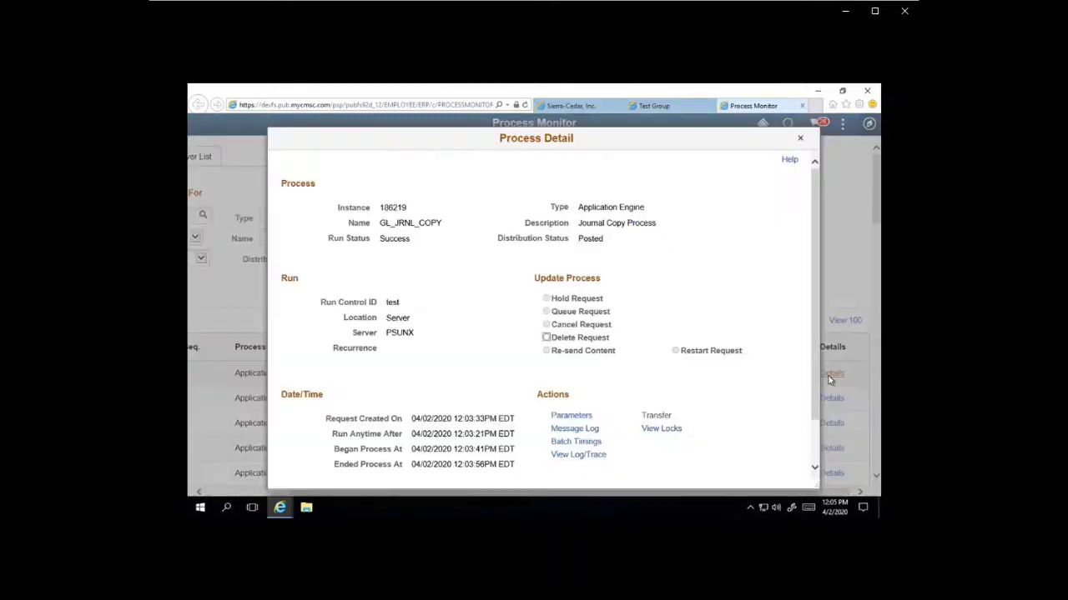
click(588, 430)
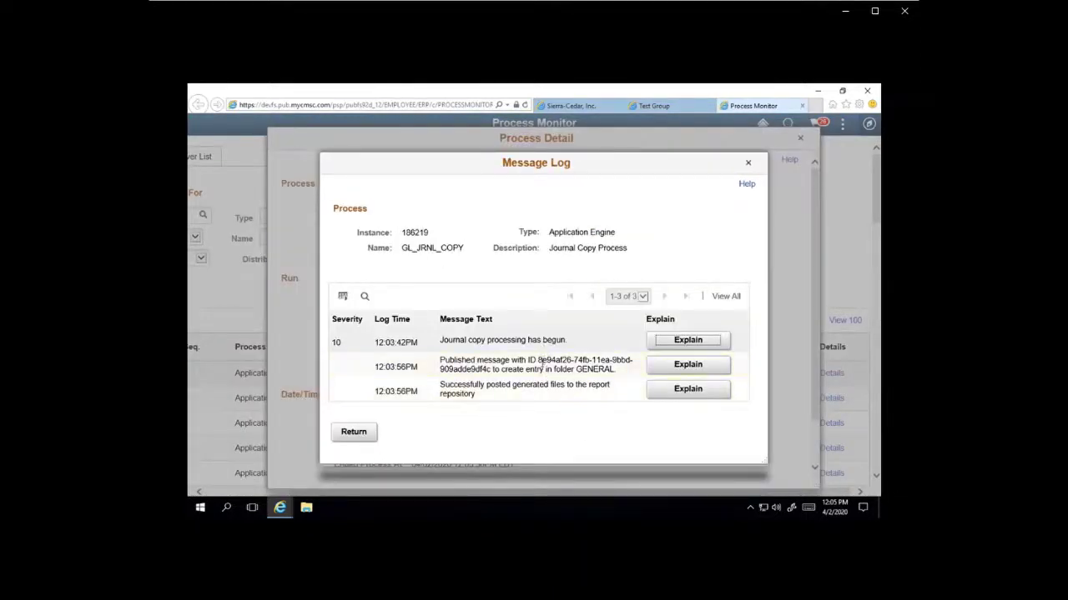
click(748, 162)
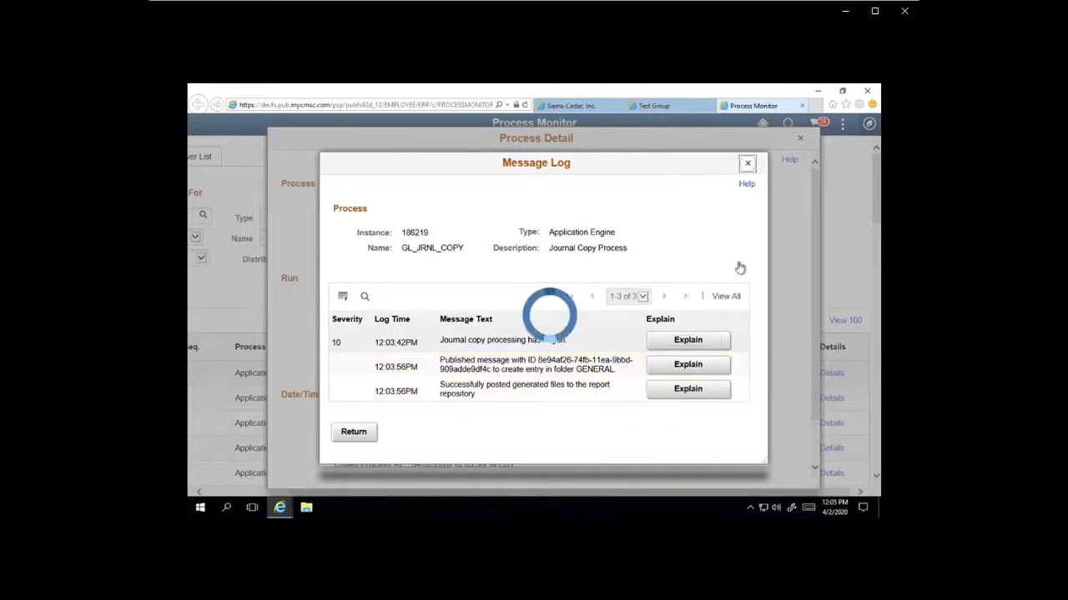
Step: View the log file AE_GL_JRNL_COPY_186219.log of the GL_JRNL_COPY run, and close the log and the process details
click(578, 455)
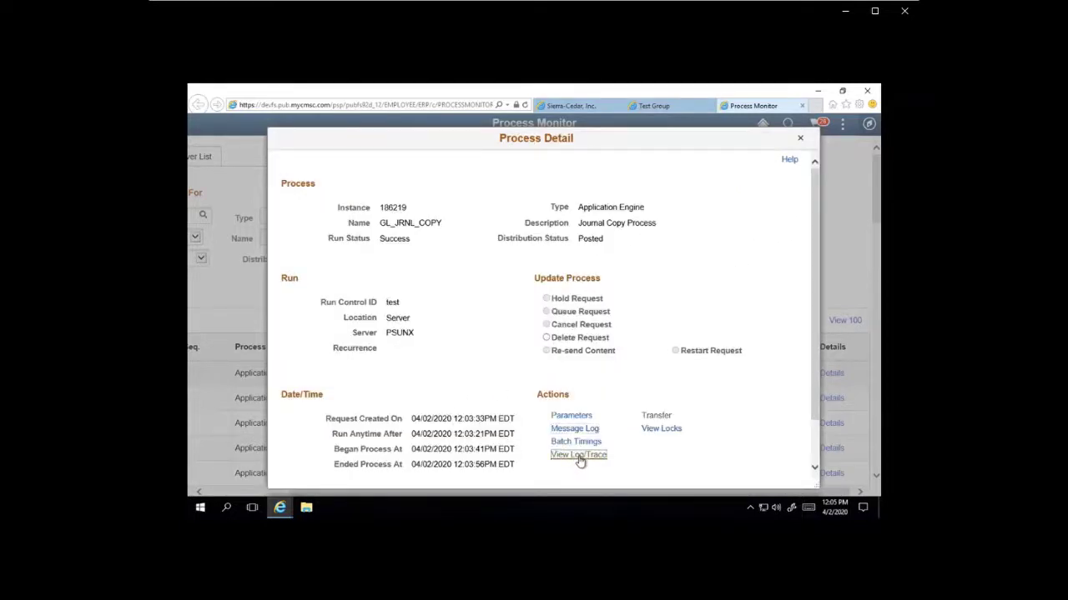
click(422, 377)
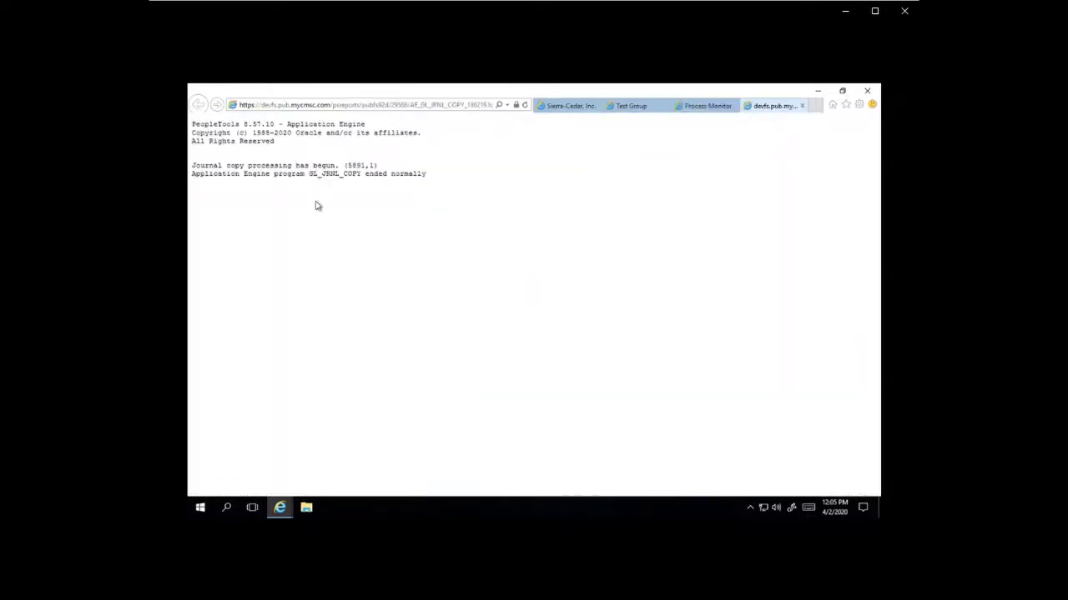
click(803, 106)
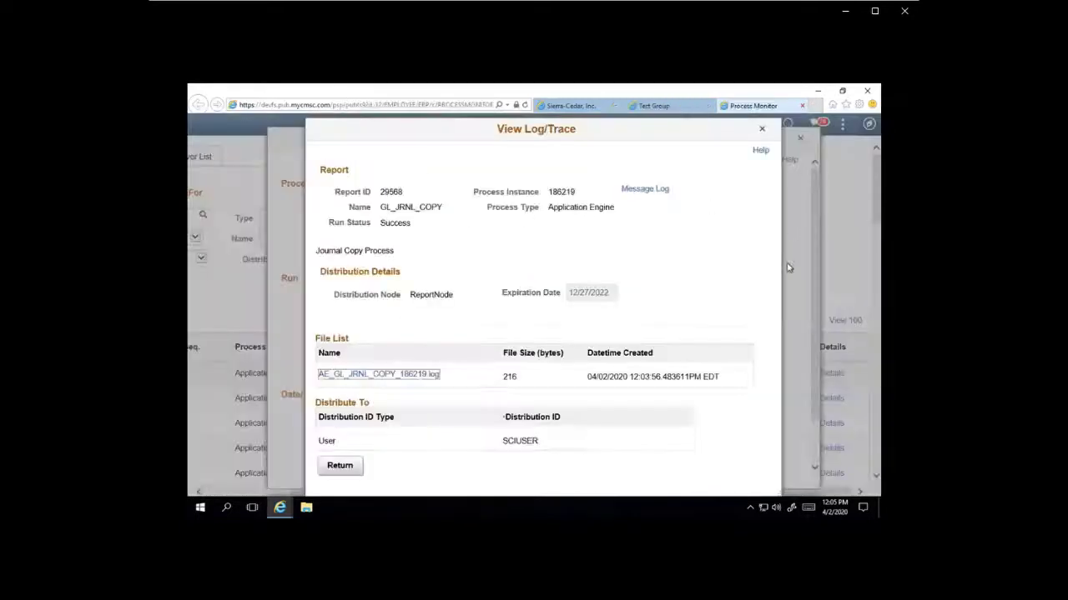
click(339, 466)
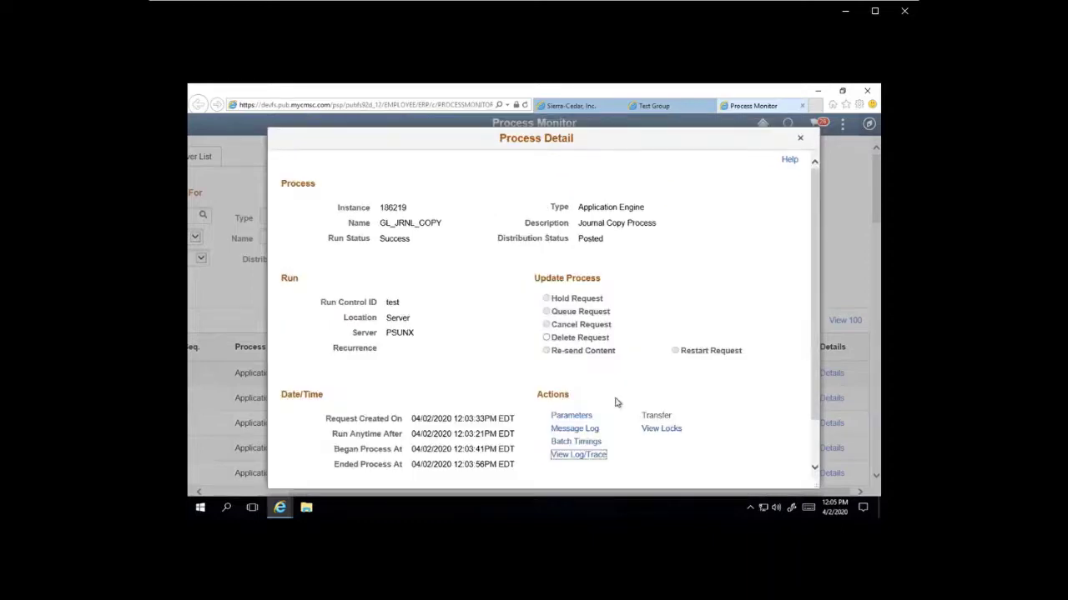
click(800, 139)
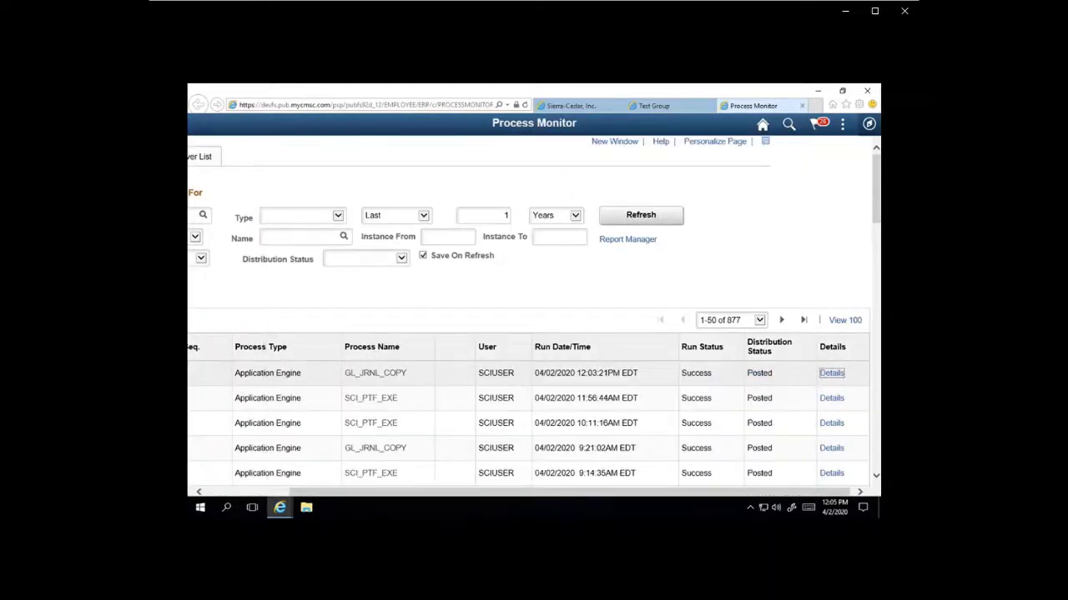
Step: Go to the SCI PTF Work Bench and limit its test list to the PLD_FIN_DEMO test group
click(238, 493)
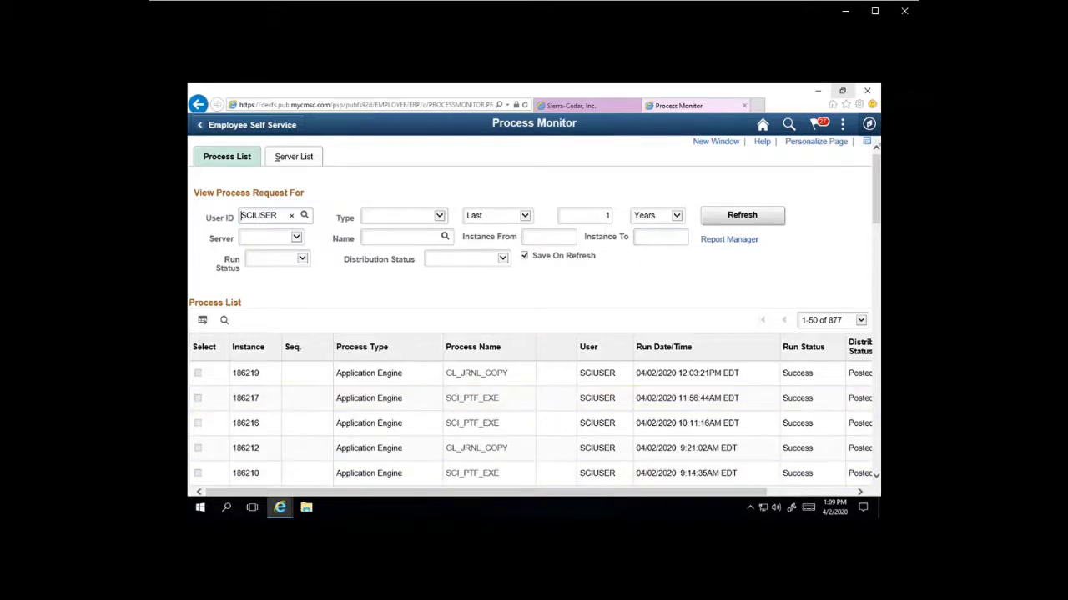
click(868, 124)
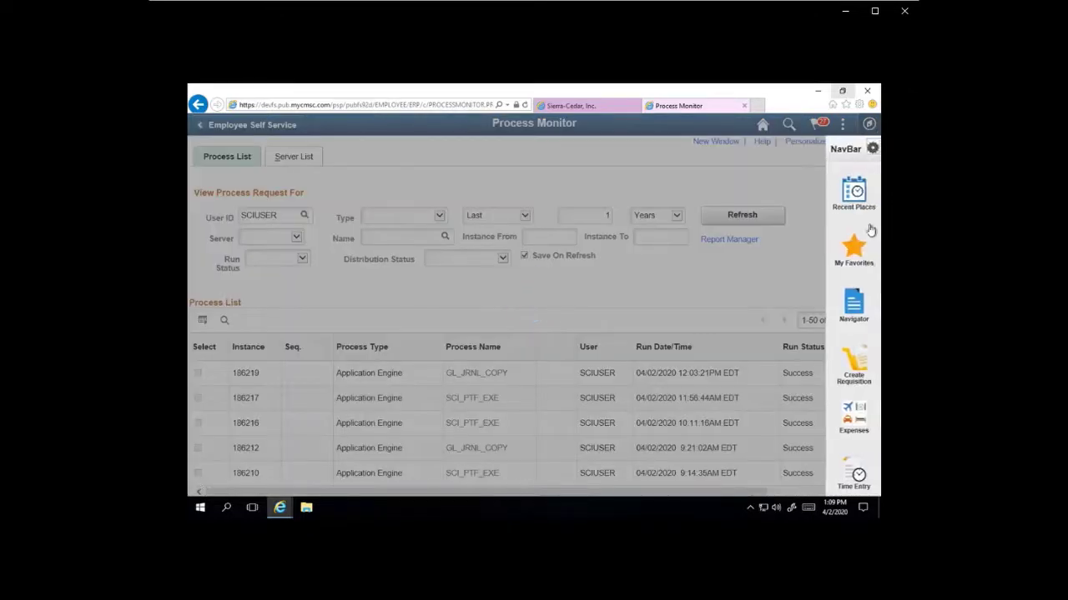
click(863, 309)
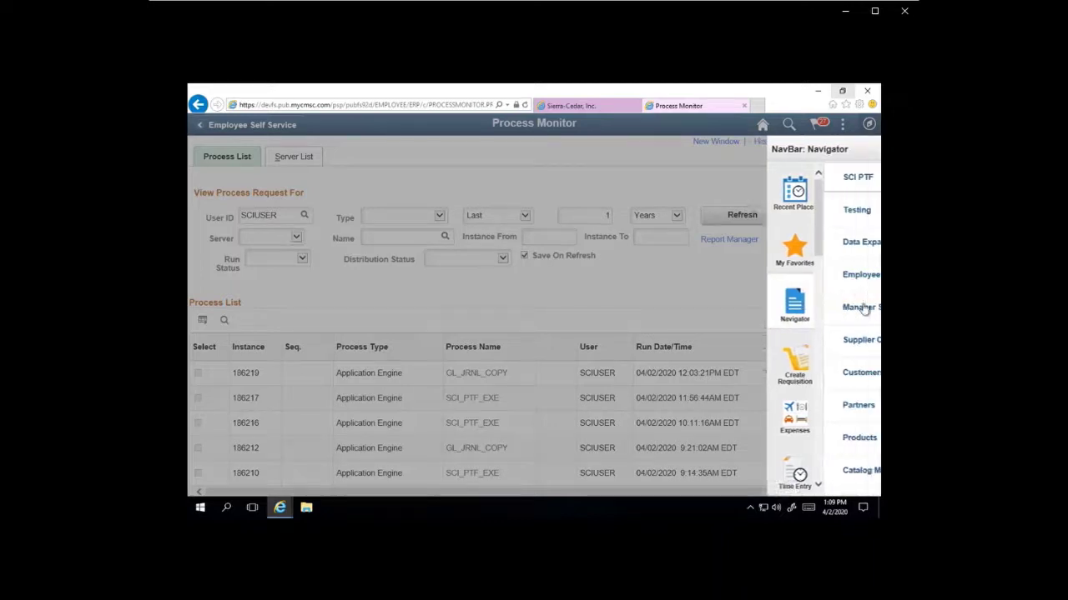
click(750, 176)
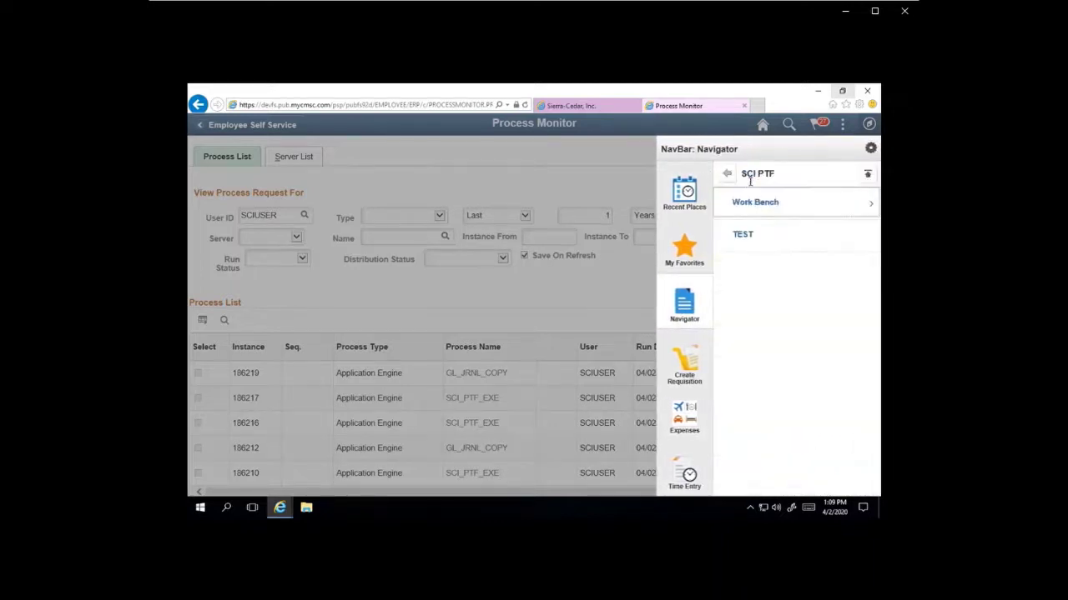
click(757, 206)
click(746, 237)
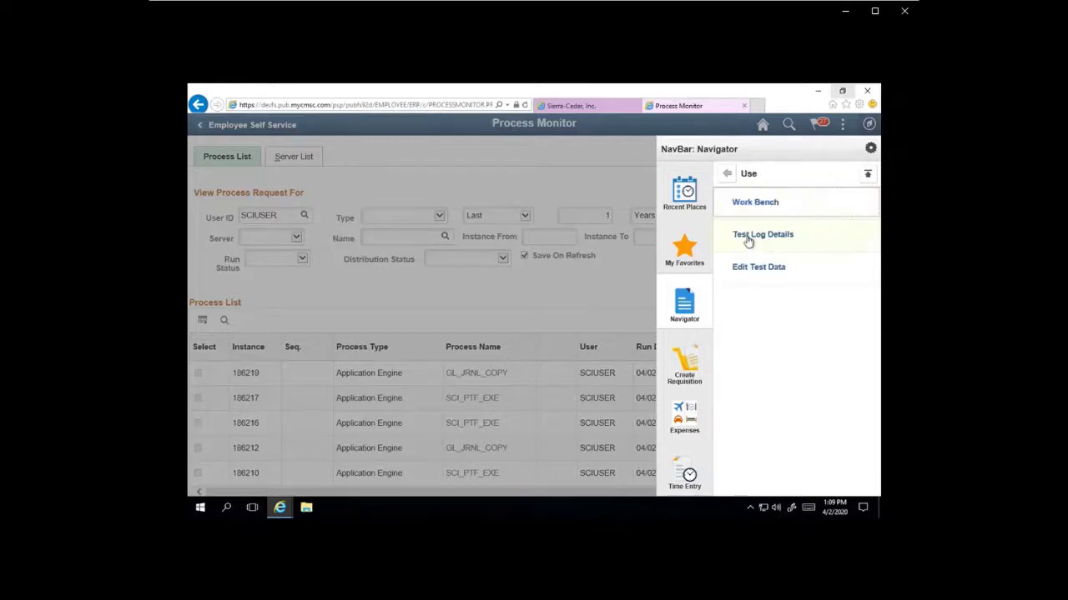
click(746, 207)
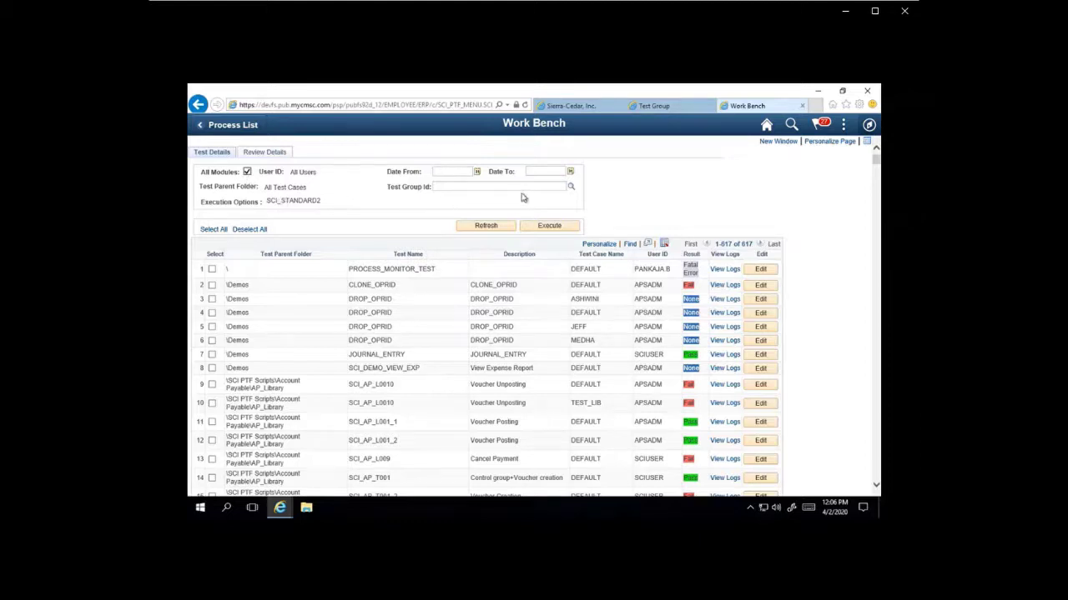
click(570, 188)
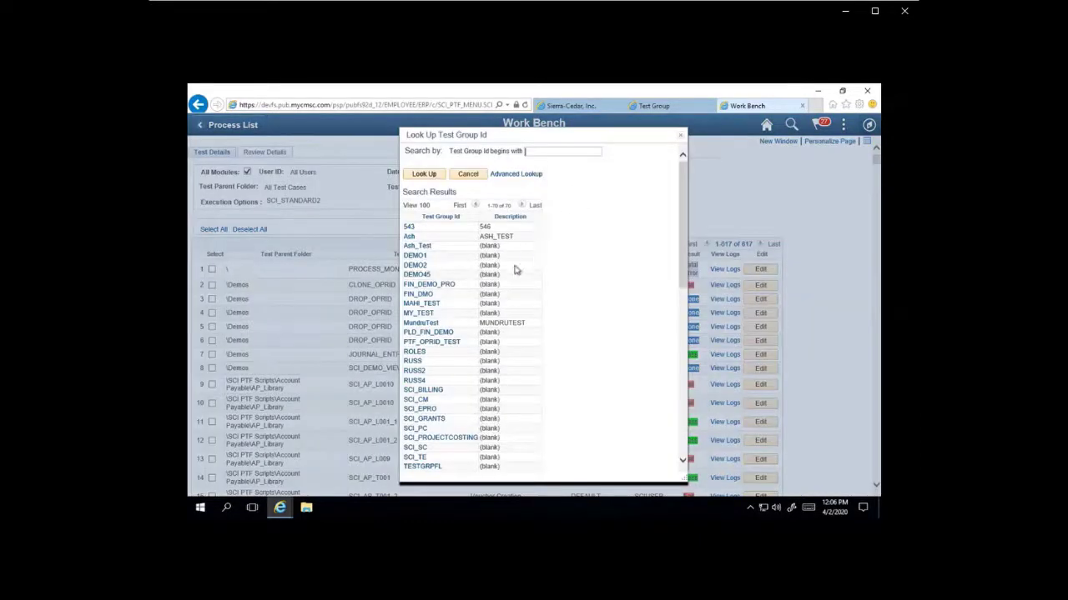
click(429, 333)
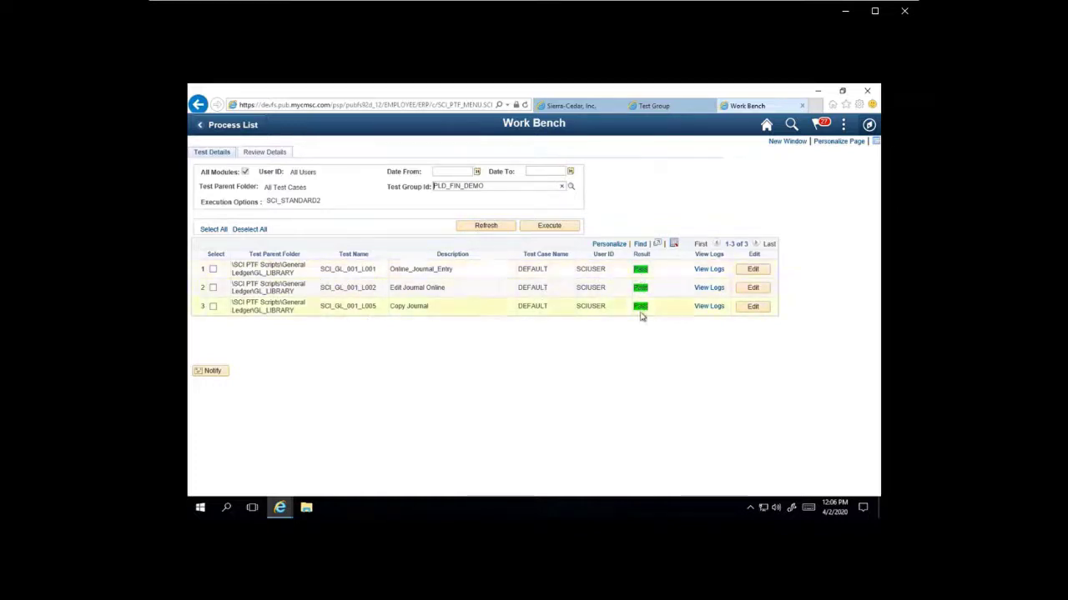
Step: Read through the log of the latest SCI_GL_001_L001 run, log ID 29, and return to the Work Bench
click(716, 271)
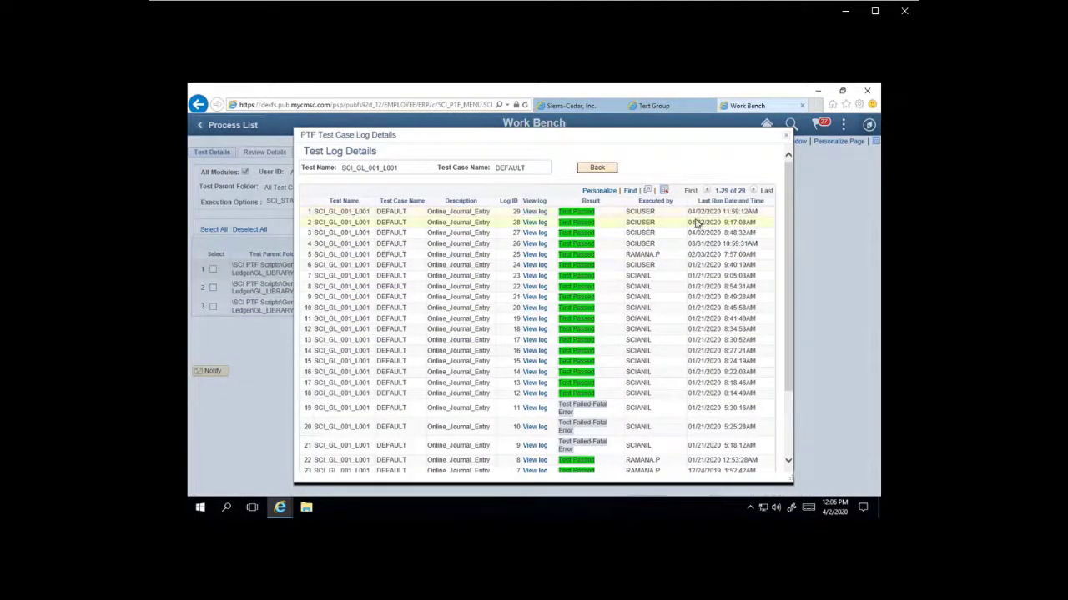
click(534, 212)
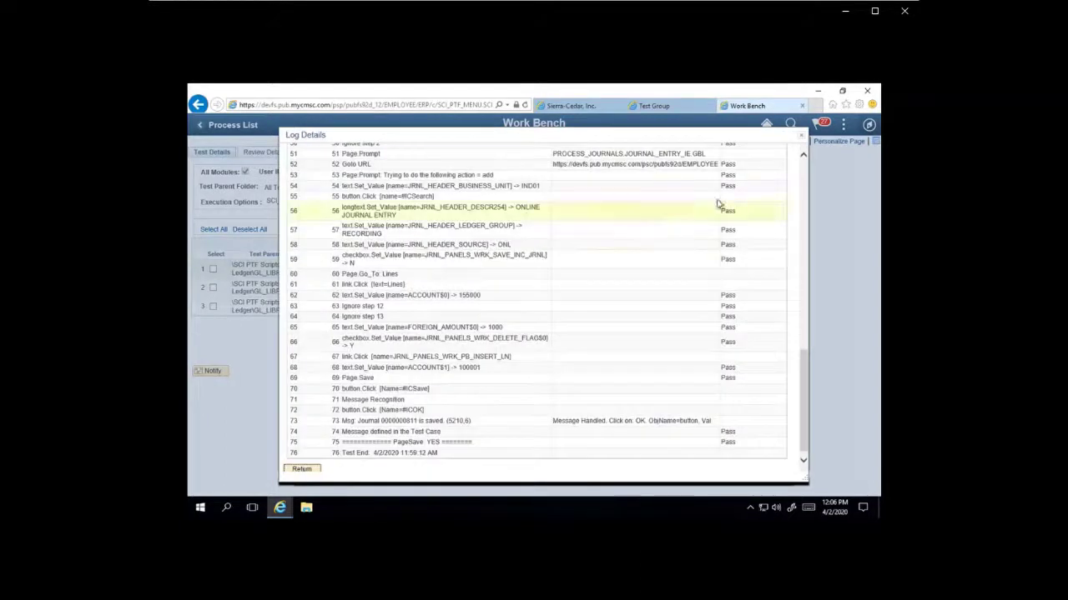
click(803, 176)
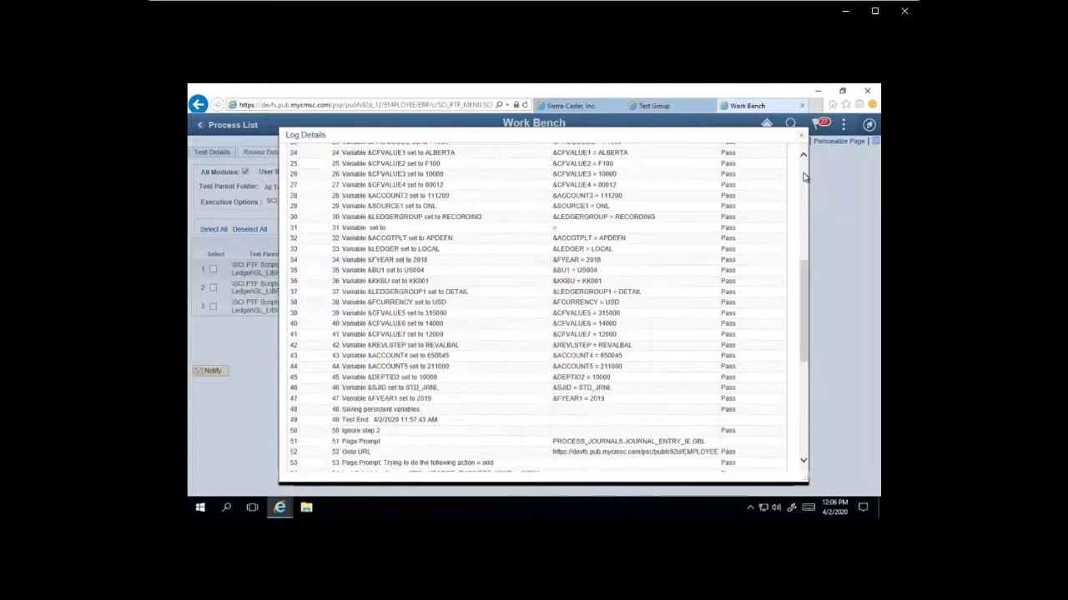
click(803, 177)
drag(808, 181, 811, 380)
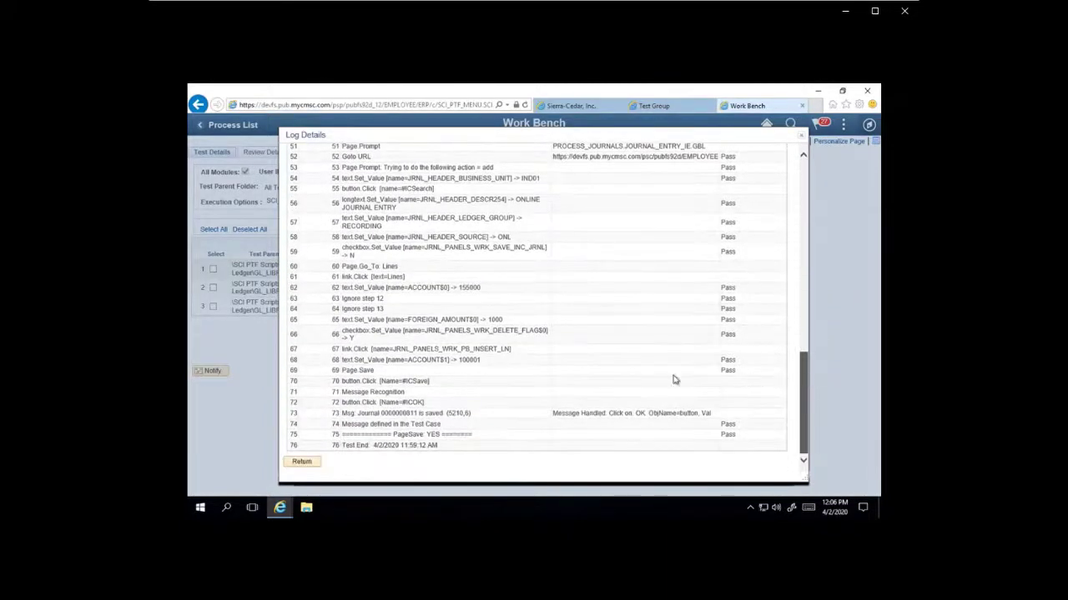
click(316, 464)
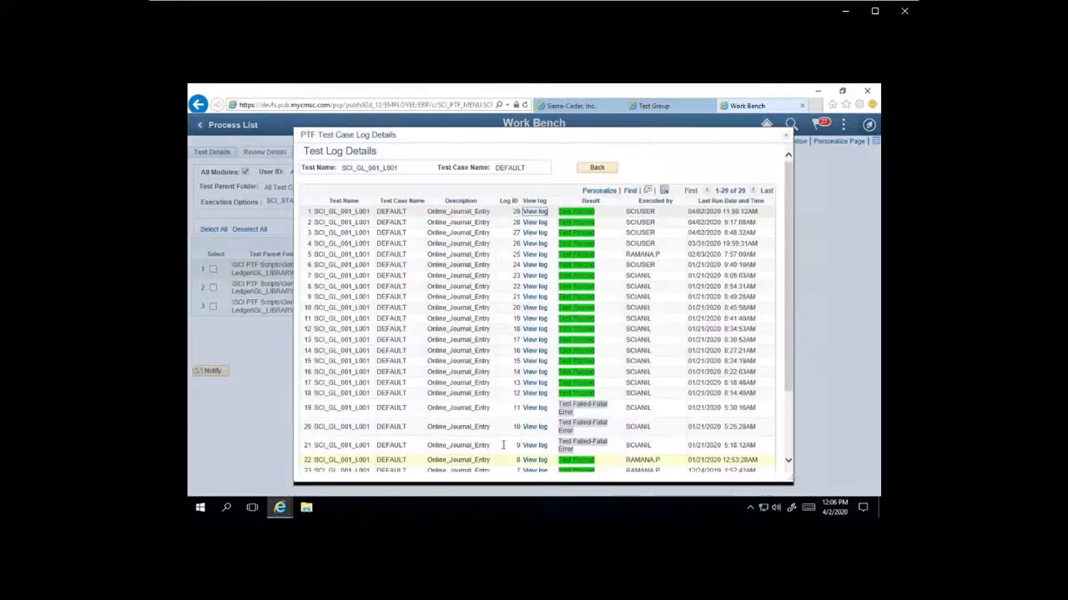
click(787, 149)
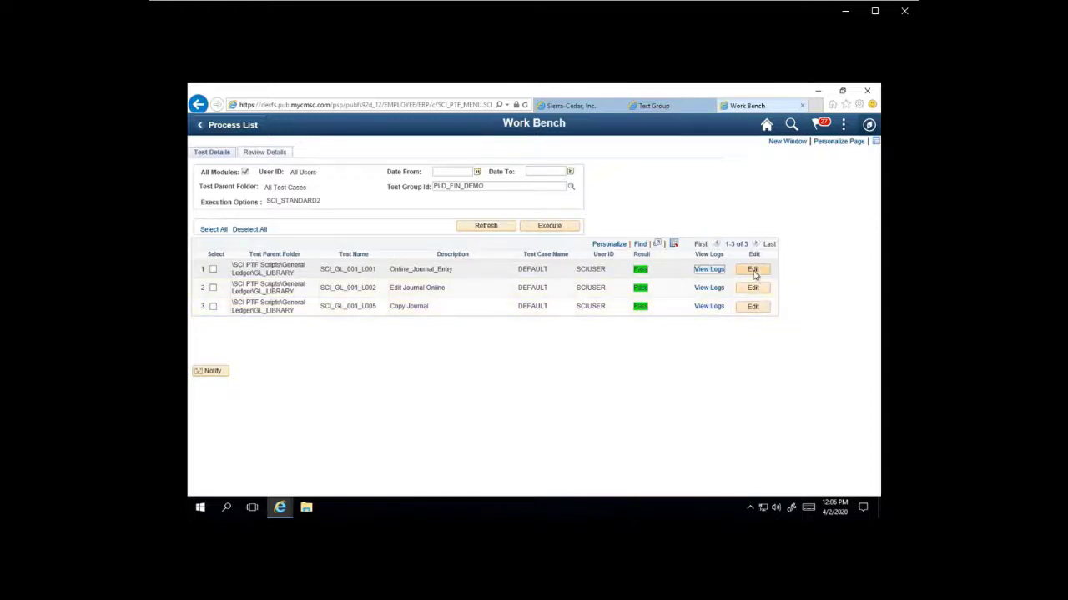
Step: Inspect the test data and script values of the SCI_GL_001_L001 test, and close them without editing
click(753, 269)
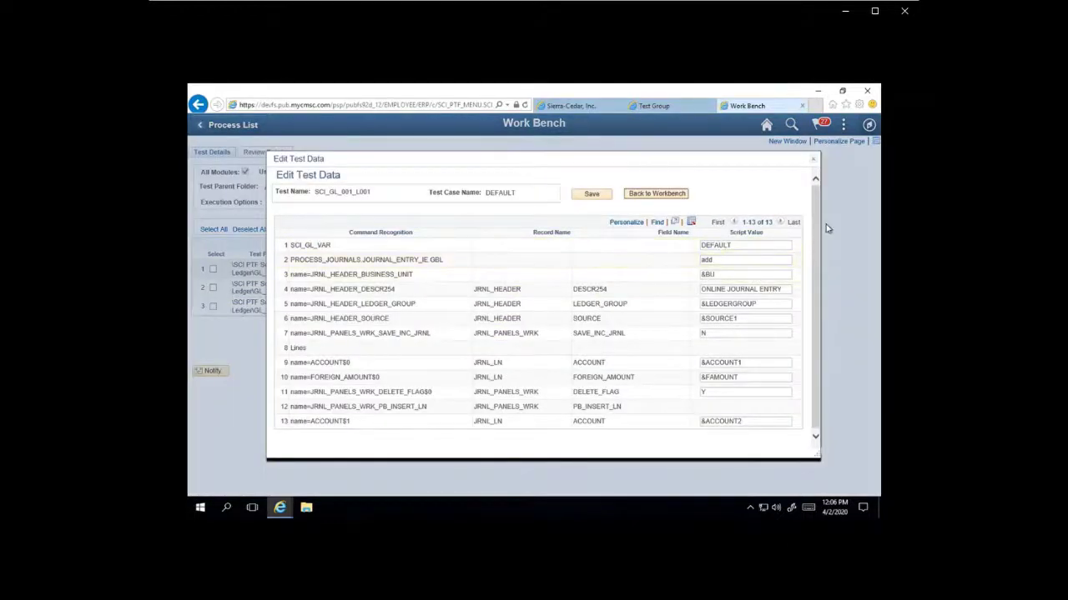
drag(818, 250, 819, 272)
drag(814, 231, 813, 226)
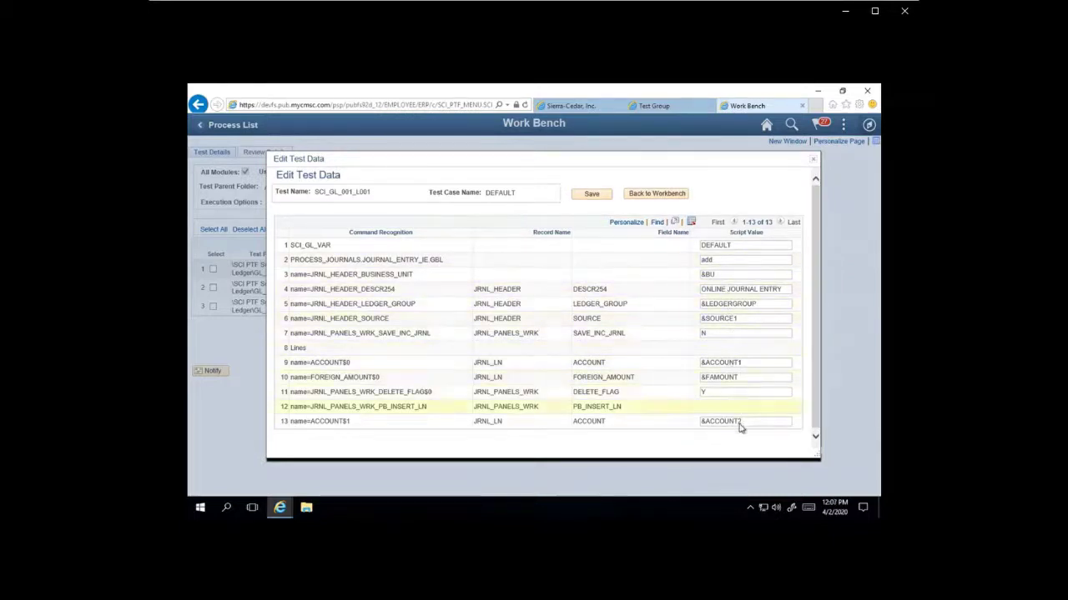
click(814, 160)
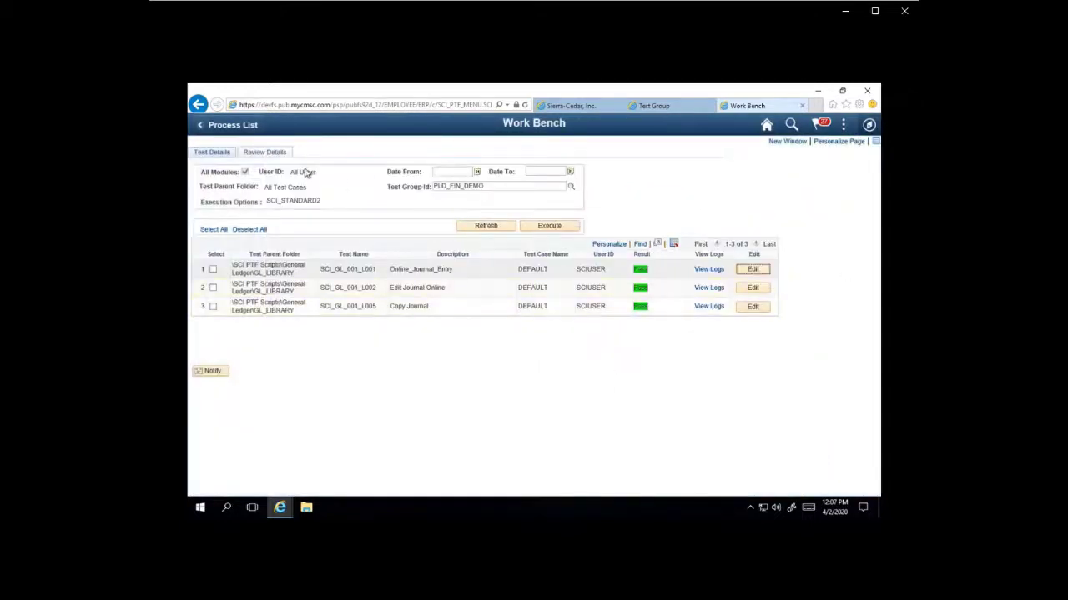
Step: Review the test analytics charts for the PLD_FIN_DEMO test group, and return to the test details
click(273, 156)
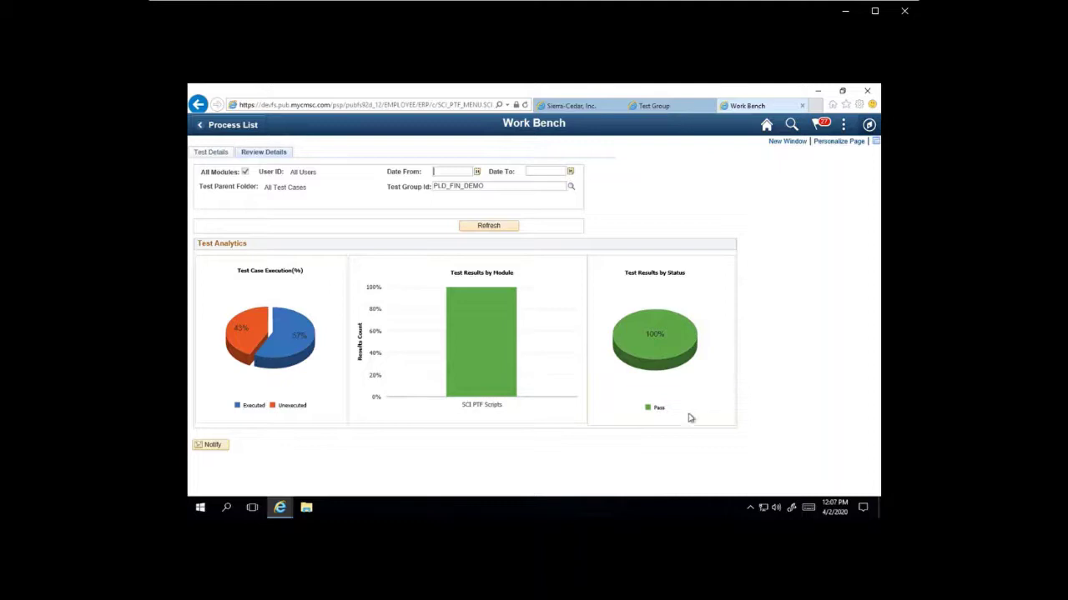
click(211, 154)
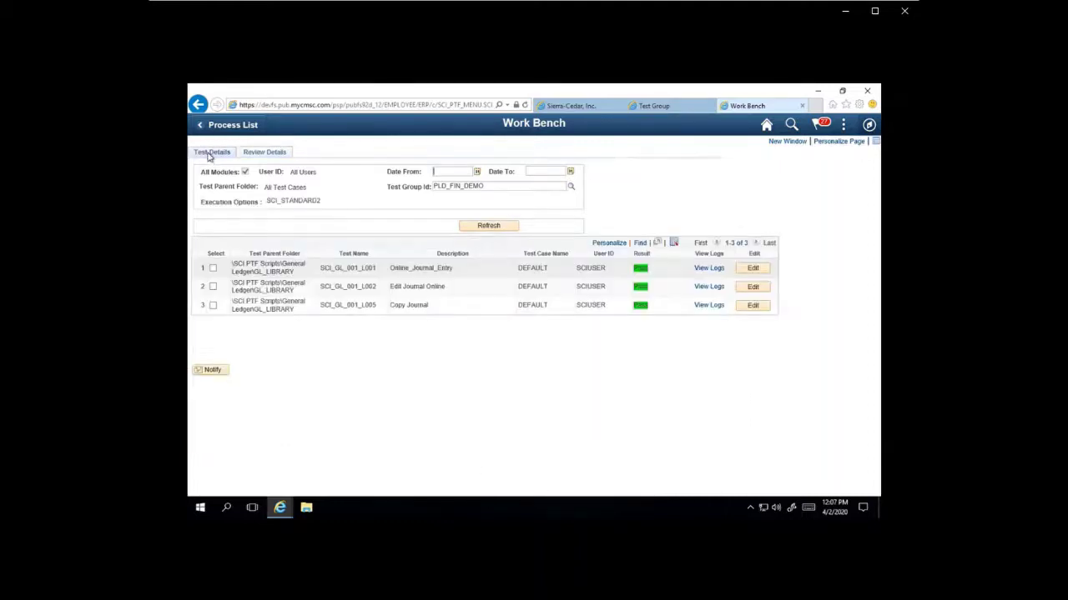
Step: Reload the Work Bench, turn off All Modules, and refresh the test list for user ID SCIUSER
click(869, 125)
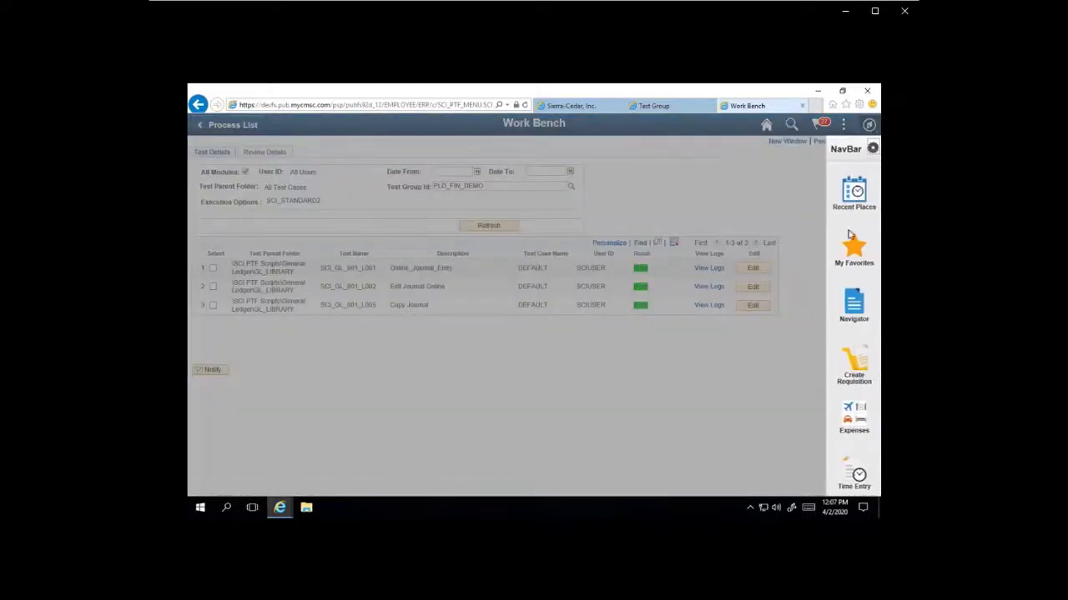
click(867, 305)
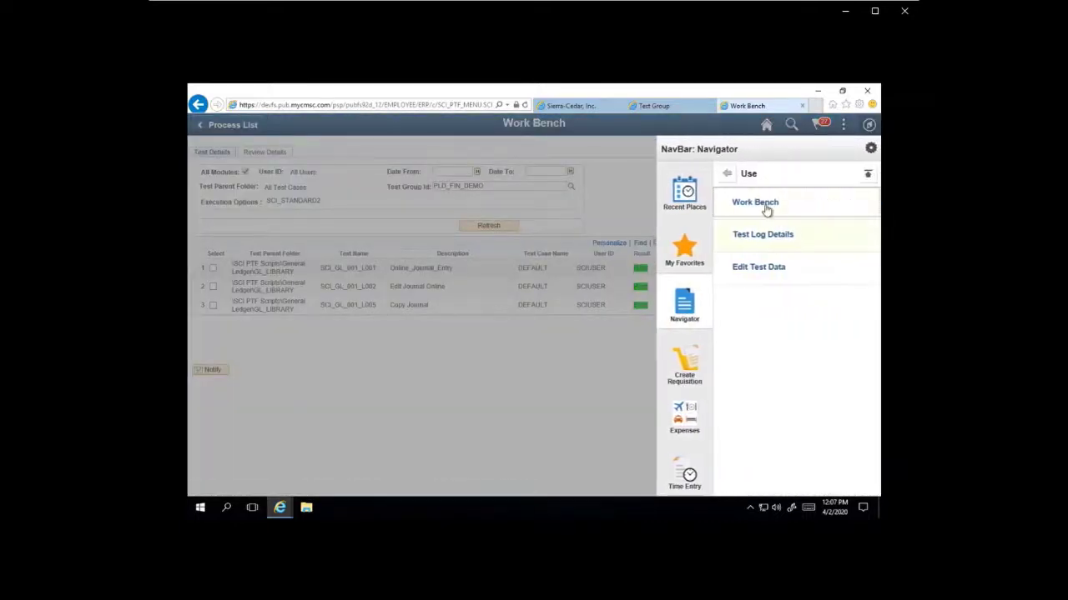
click(767, 209)
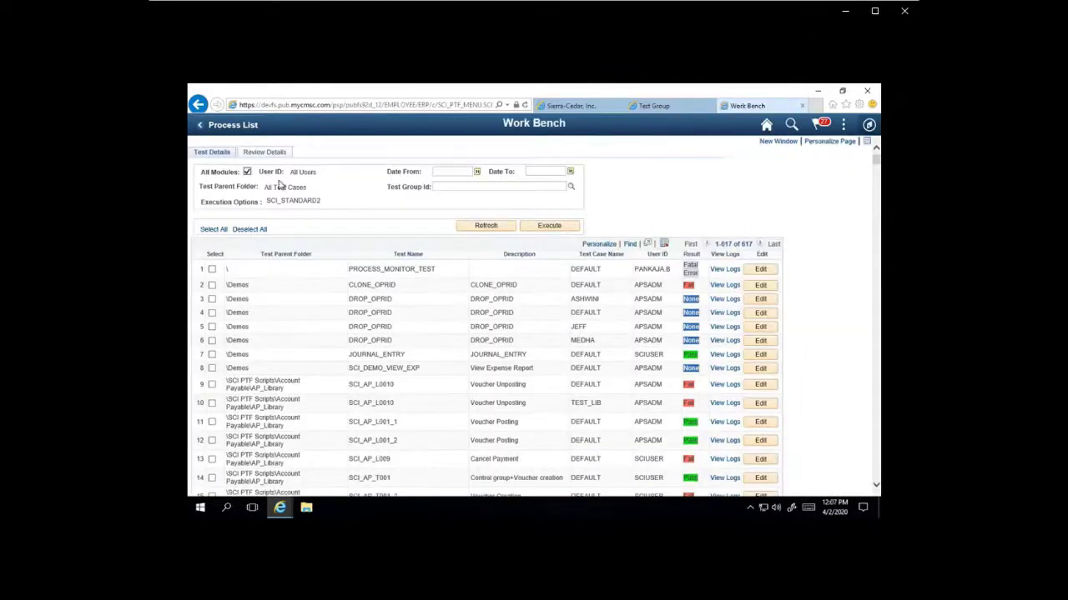
click(247, 172)
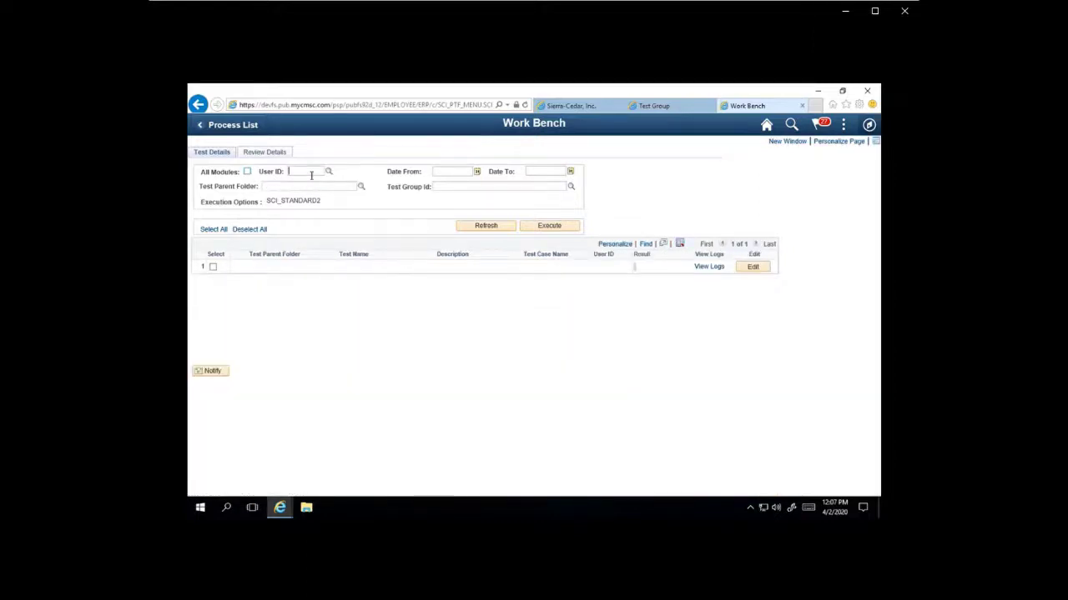
click(311, 174)
text(SCIUSER)
click(484, 227)
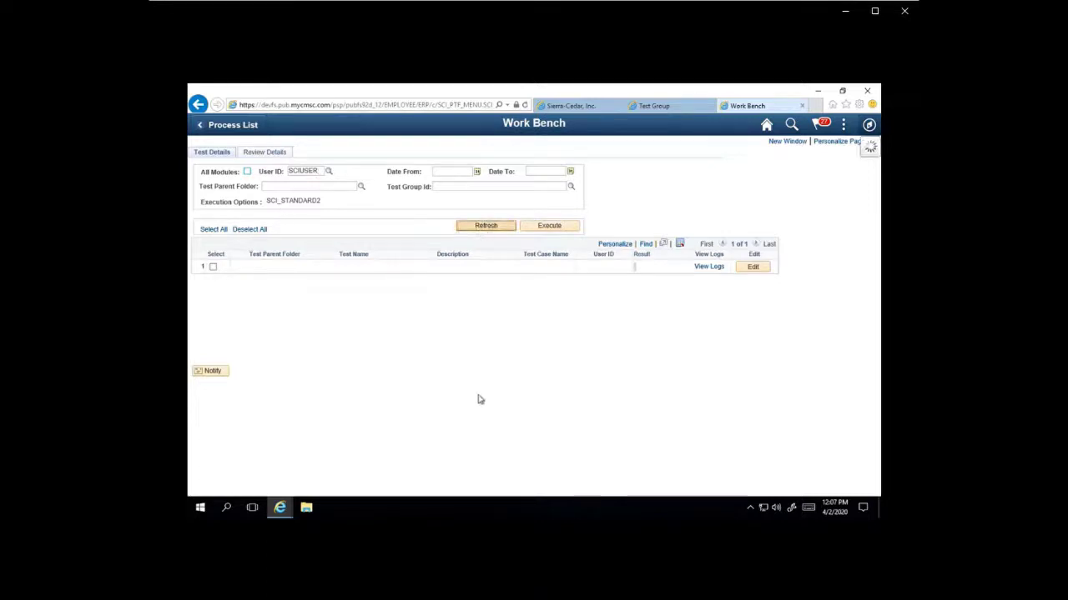
Step: Review the test analytics charts for SCIUSER's tests, and sign out of the account
click(263, 152)
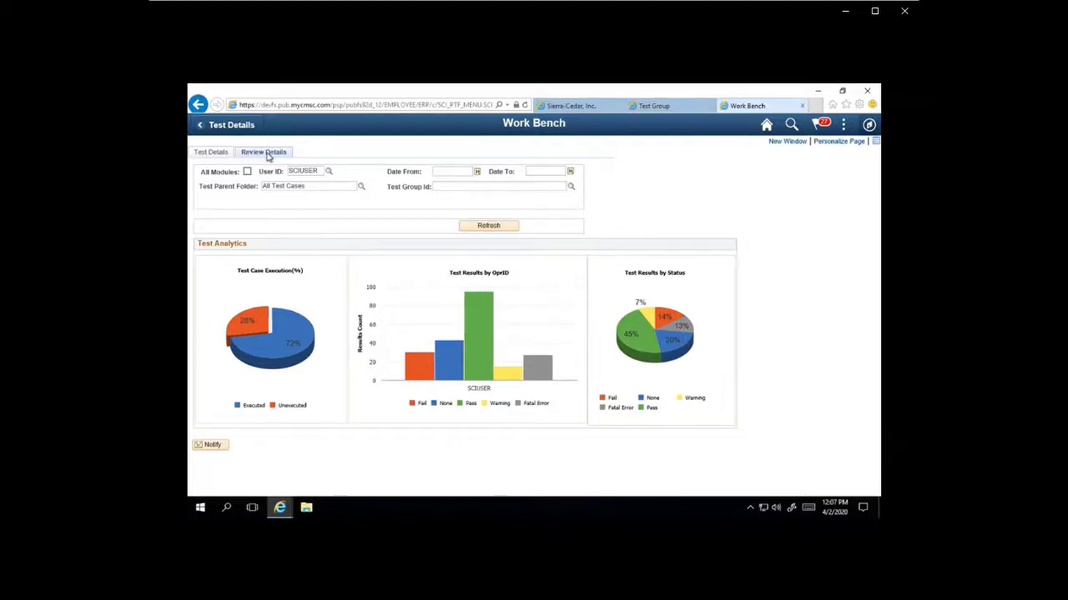
click(843, 125)
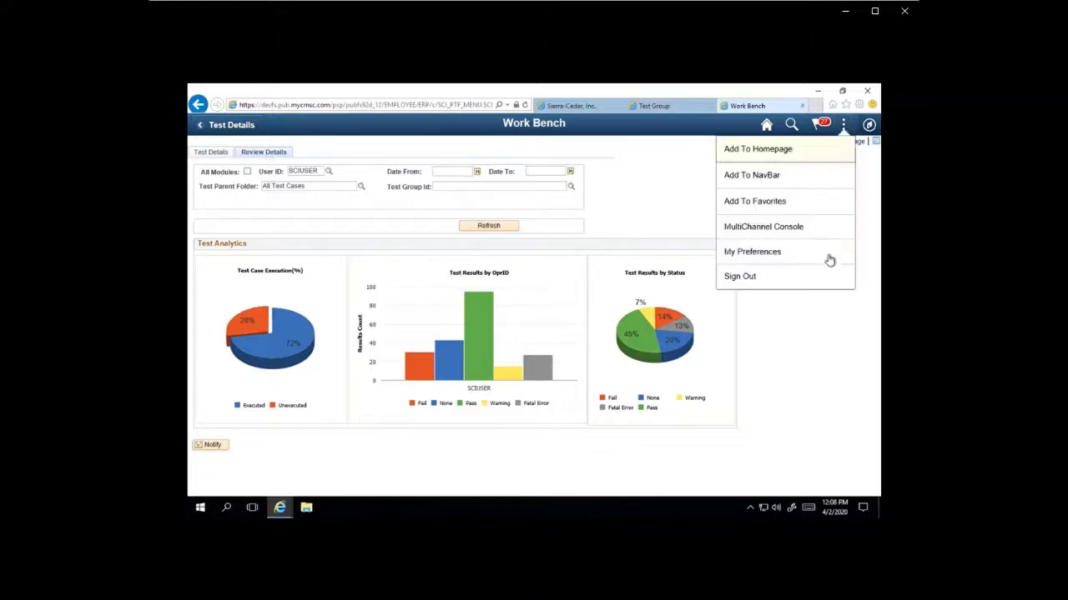
click(813, 279)
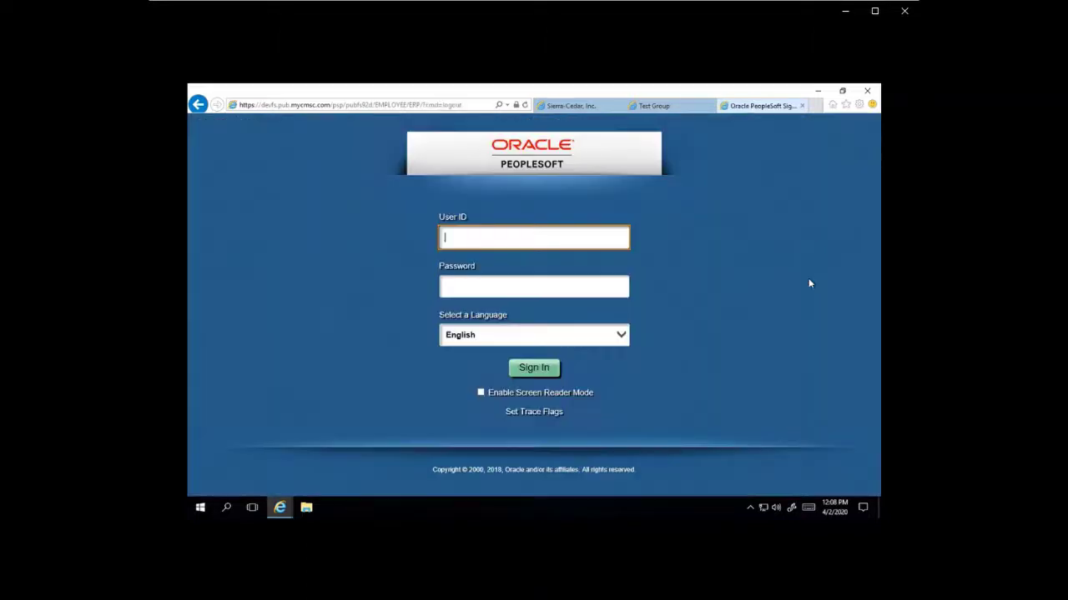